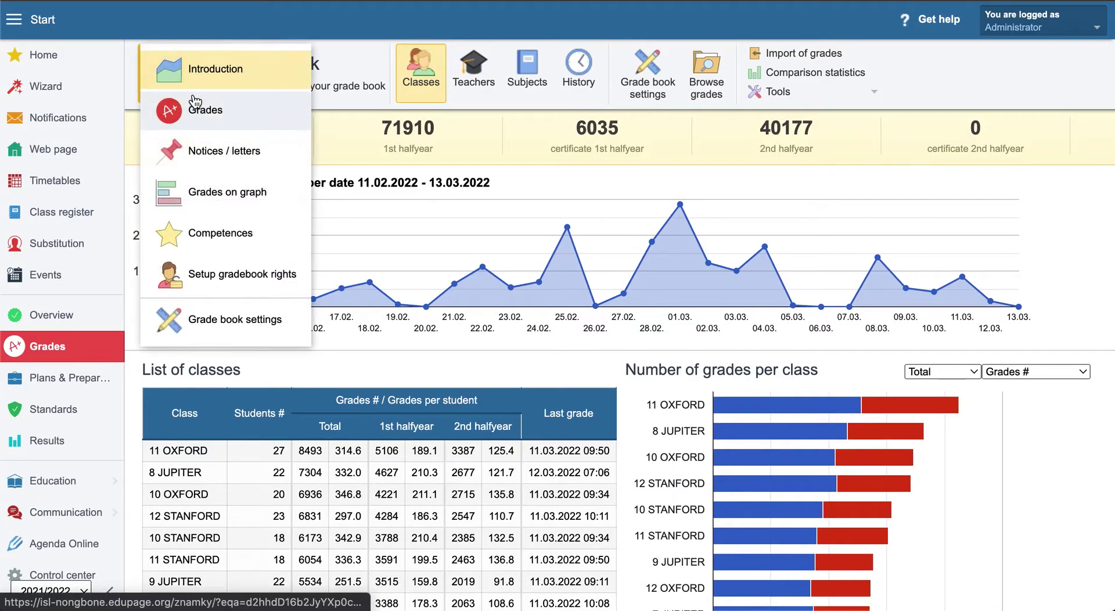
Show the grades table for 1 CHAMPA, Academic English, 2nd halfyear.
{"action": "left_click", "coordinate": [200, 117]}
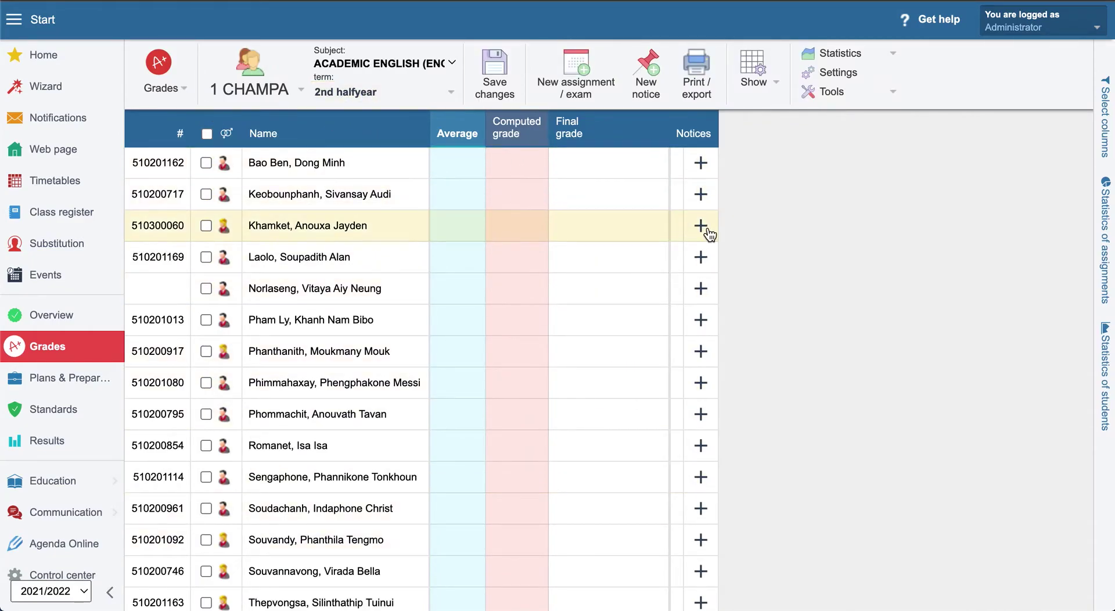
Browse the Print / export report list and pick the mini-version student grades report.
{"action": "left_click", "coordinate": [700, 70]}
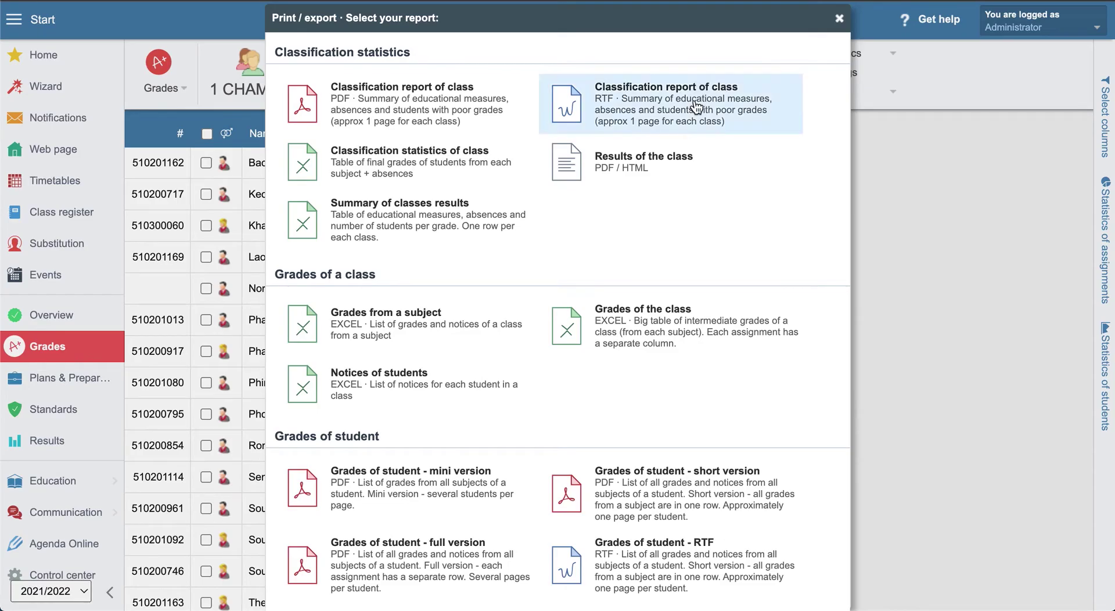
{"action": "scroll", "coordinate": [650, 270], "scroll_direction": "down", "scroll_amount": 5}
{"action": "scroll", "coordinate": [649, 272], "scroll_direction": "down", "scroll_amount": 2}
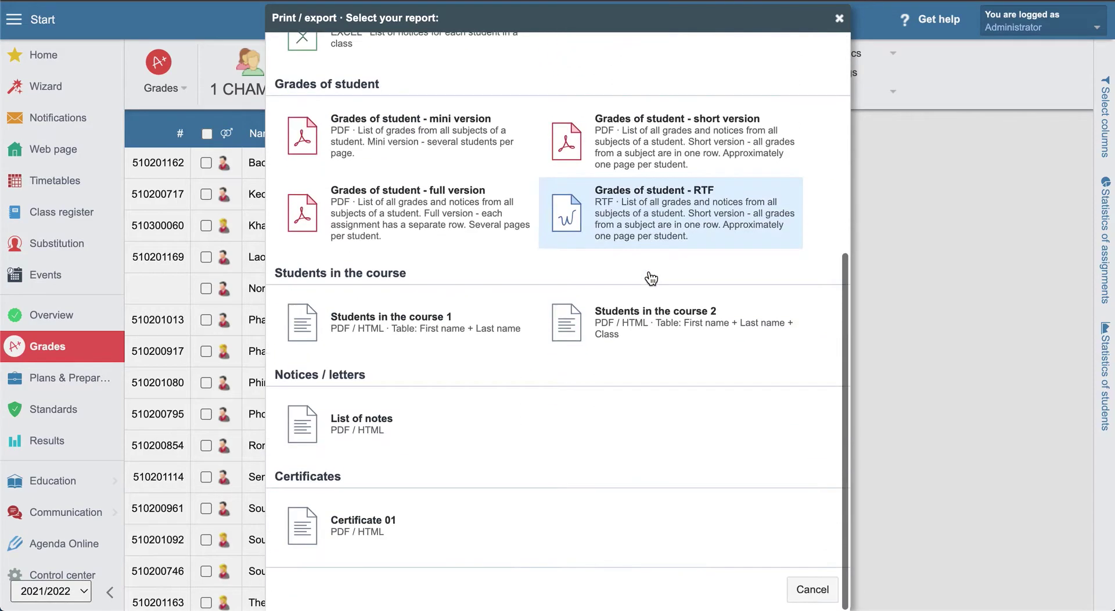
{"action": "scroll", "coordinate": [651, 277], "scroll_direction": "up", "scroll_amount": 6}
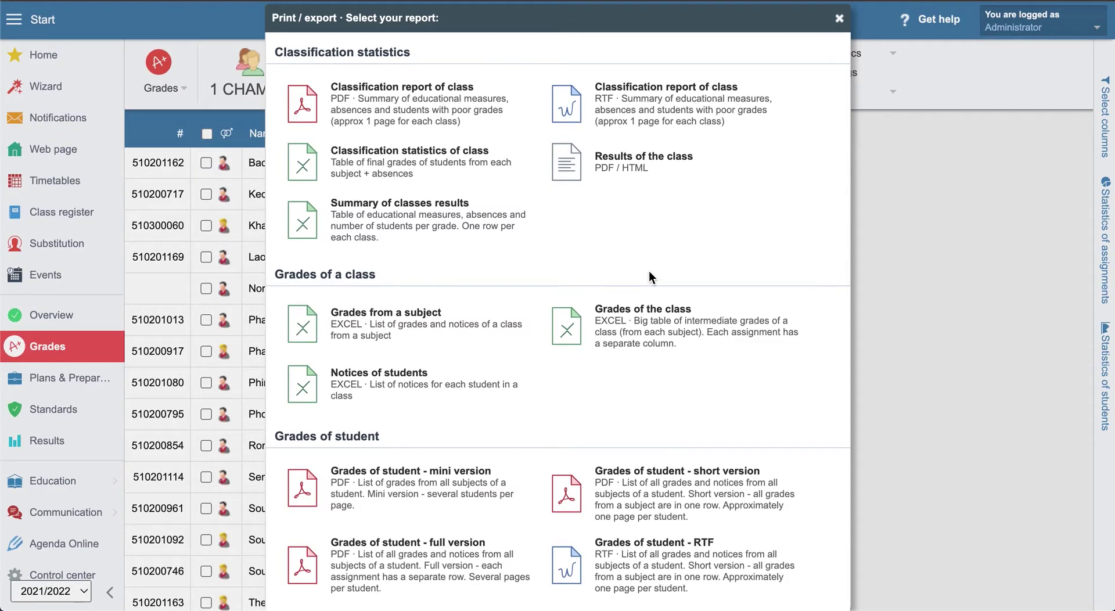
{"action": "scroll", "coordinate": [512, 261], "scroll_direction": "down", "scroll_amount": 1}
{"action": "scroll", "coordinate": [512, 261], "scroll_direction": "down", "scroll_amount": 2}
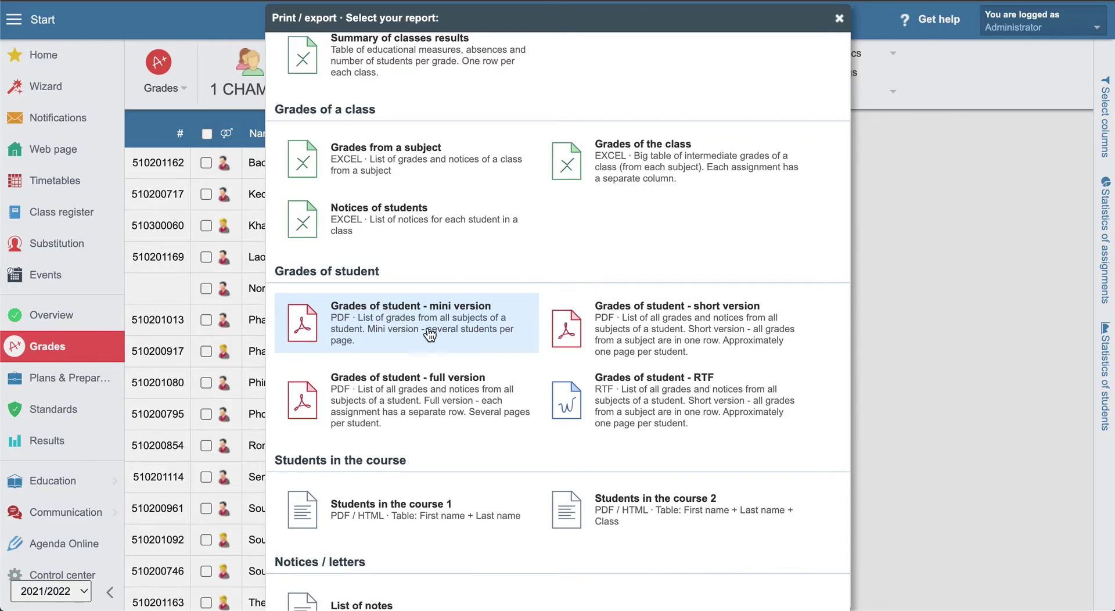
{"action": "left_click", "coordinate": [474, 319]}
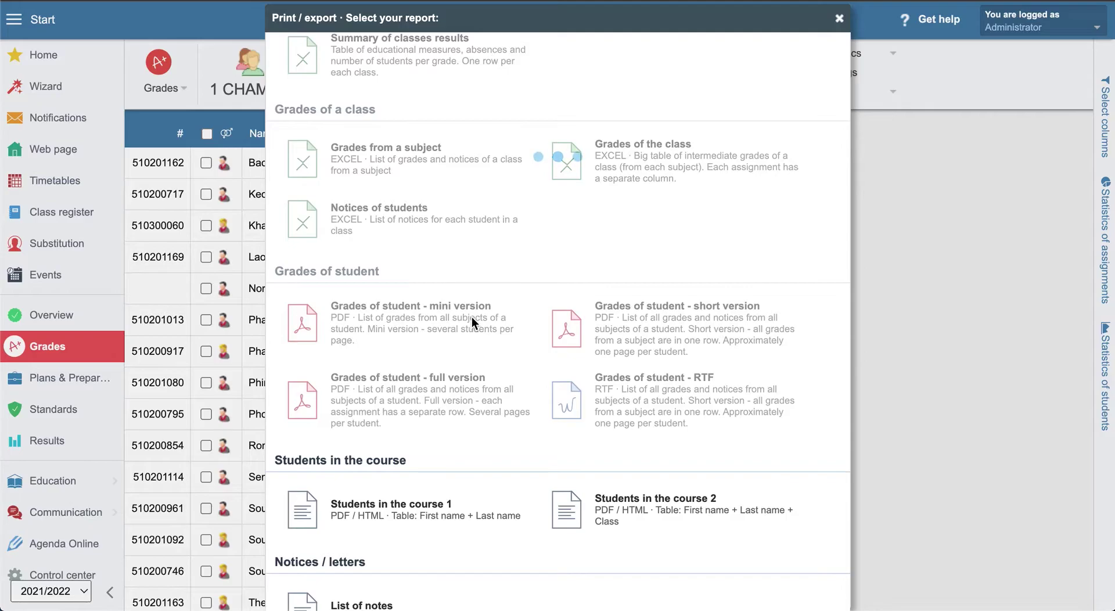
Set the mini-version report's class to 3 LOTUS.
{"action": "scroll", "coordinate": [385, 196], "scroll_direction": "up", "scroll_amount": 2}
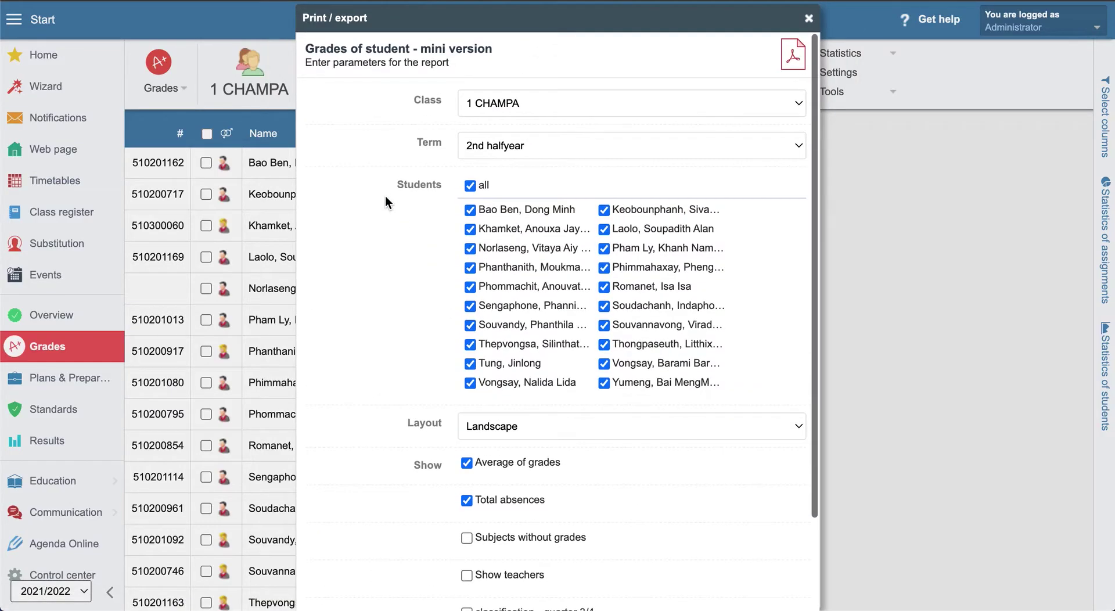
{"action": "left_click", "coordinate": [518, 107]}
{"action": "left_click", "coordinate": [510, 204]}
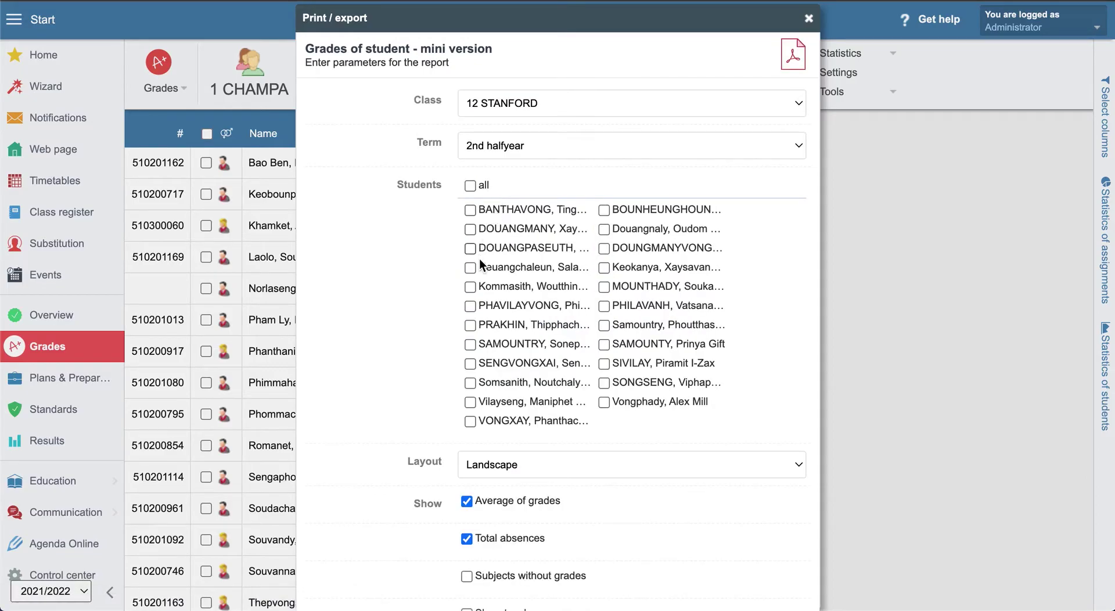
{"action": "left_click", "coordinate": [522, 107]}
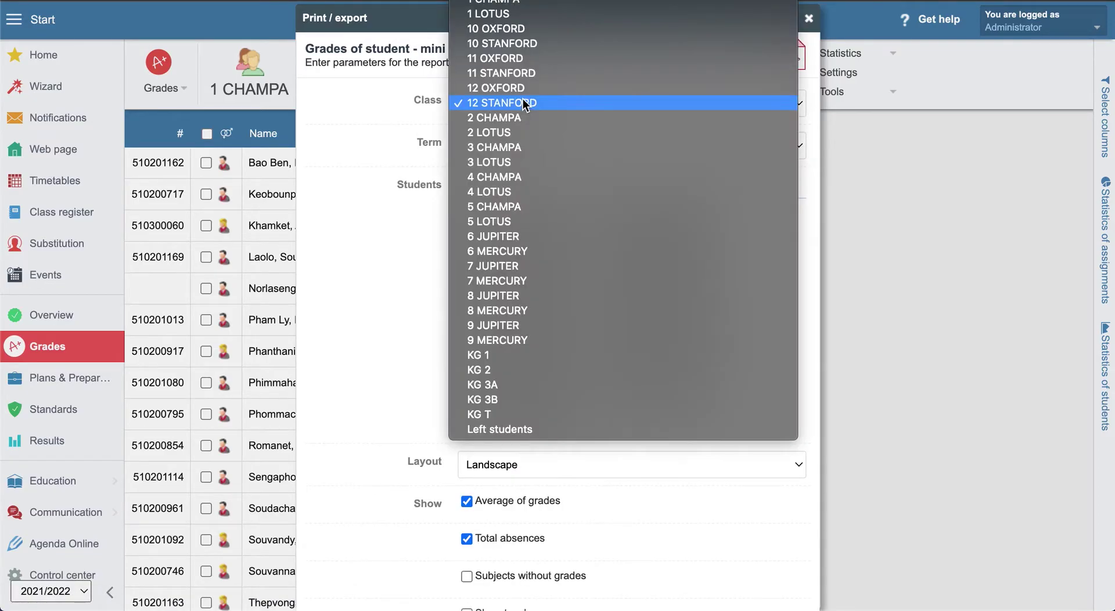
{"action": "key", "text": "Escape"}
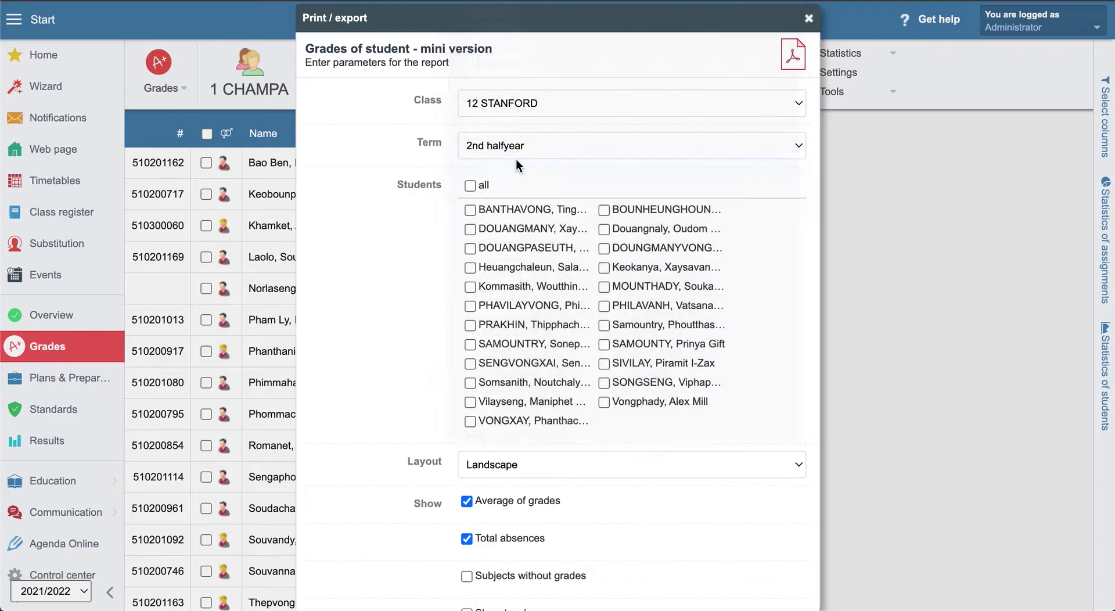
{"action": "left_click", "coordinate": [471, 185]}
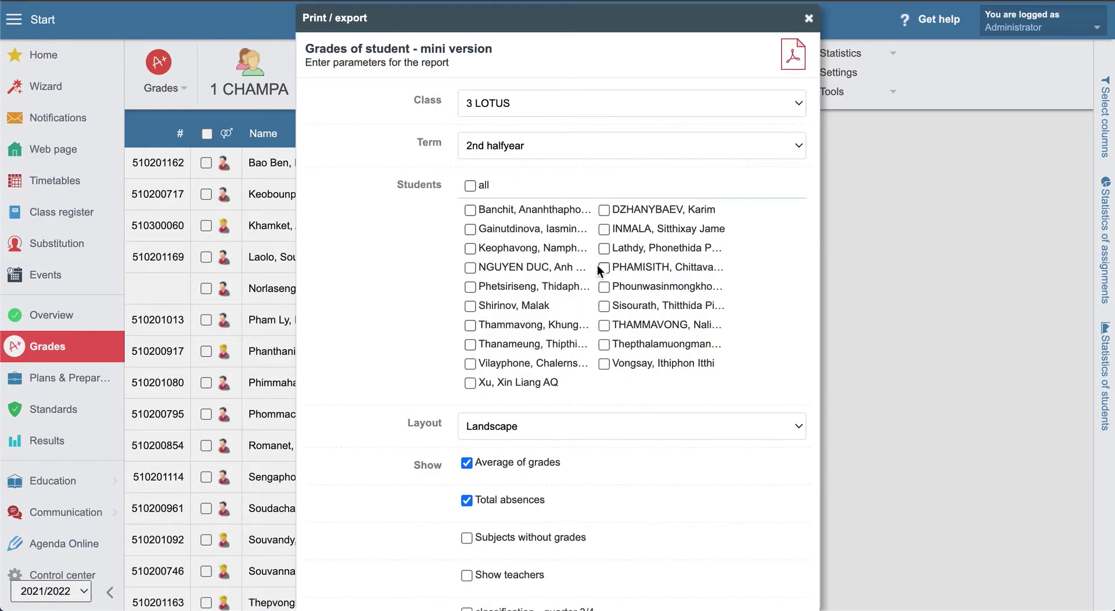
Generate the mini report for the ticked student and open the downloaded PDF.
{"action": "scroll", "coordinate": [413, 259], "scroll_direction": "down", "scroll_amount": 2}
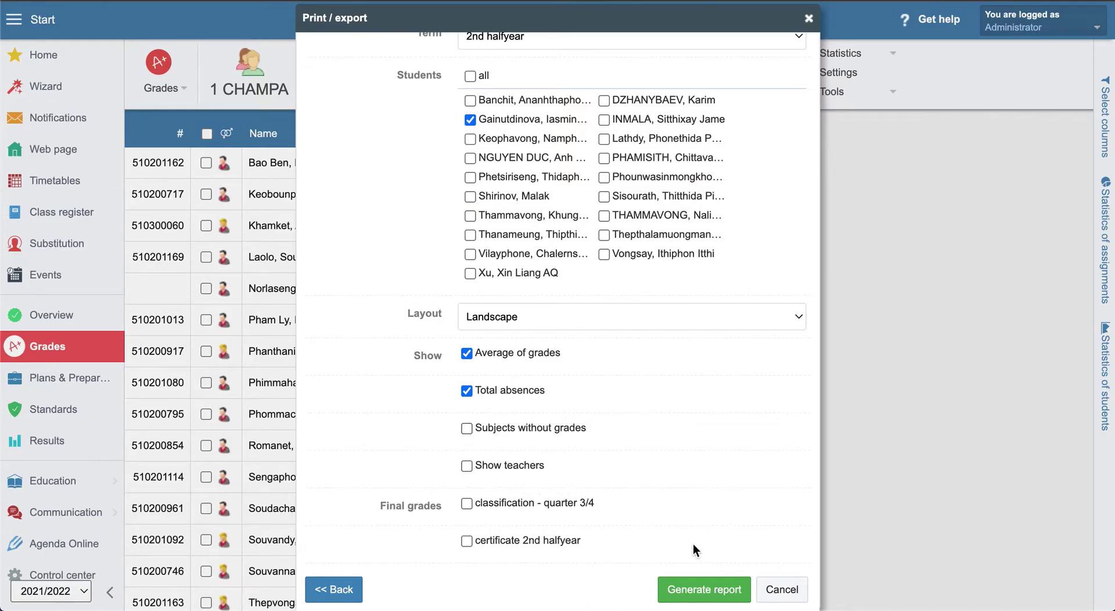
{"action": "left_click", "coordinate": [709, 592]}
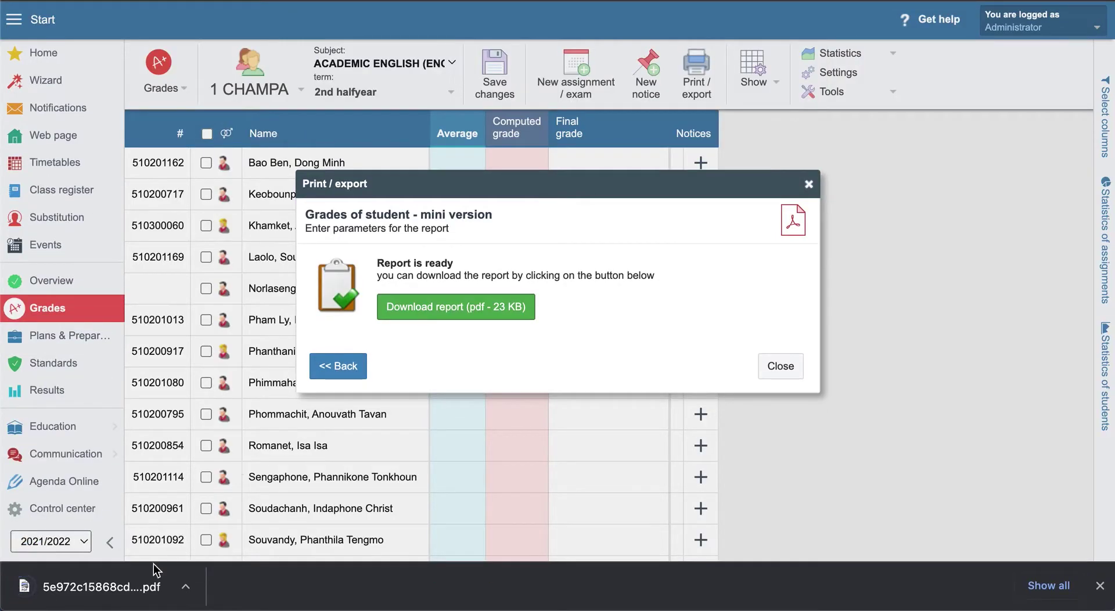
{"action": "left_click", "coordinate": [114, 588]}
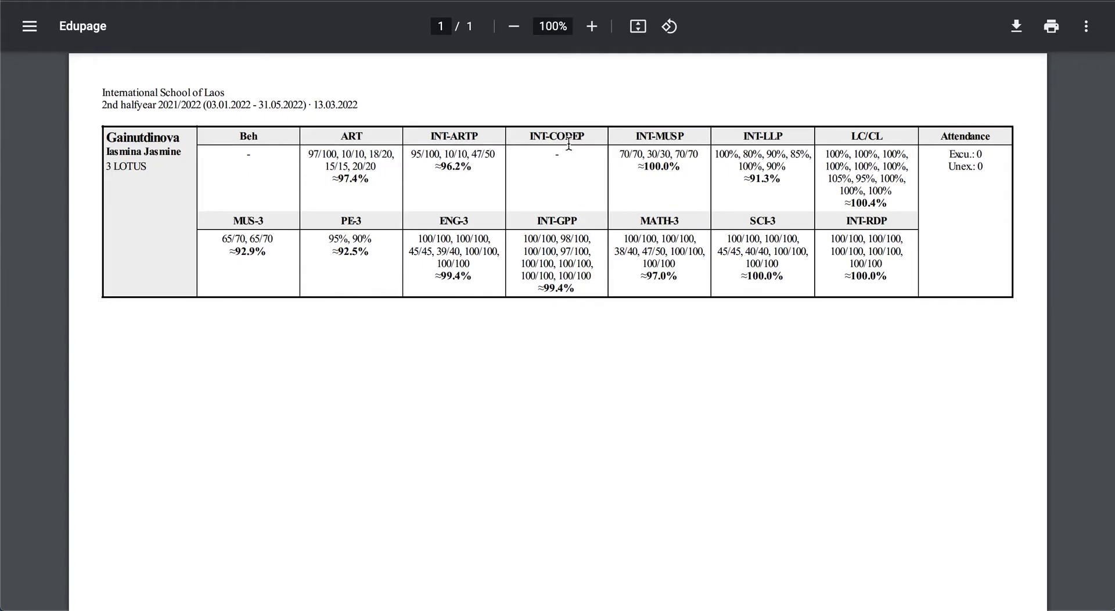
Review the mini report's INT-ARTP heading, close the PDF and dismiss the report-ready message.
{"action": "left_click_drag", "start_coordinate": [428, 135], "coordinate": [483, 135]}
{"action": "key", "text": "ctrl+w"}
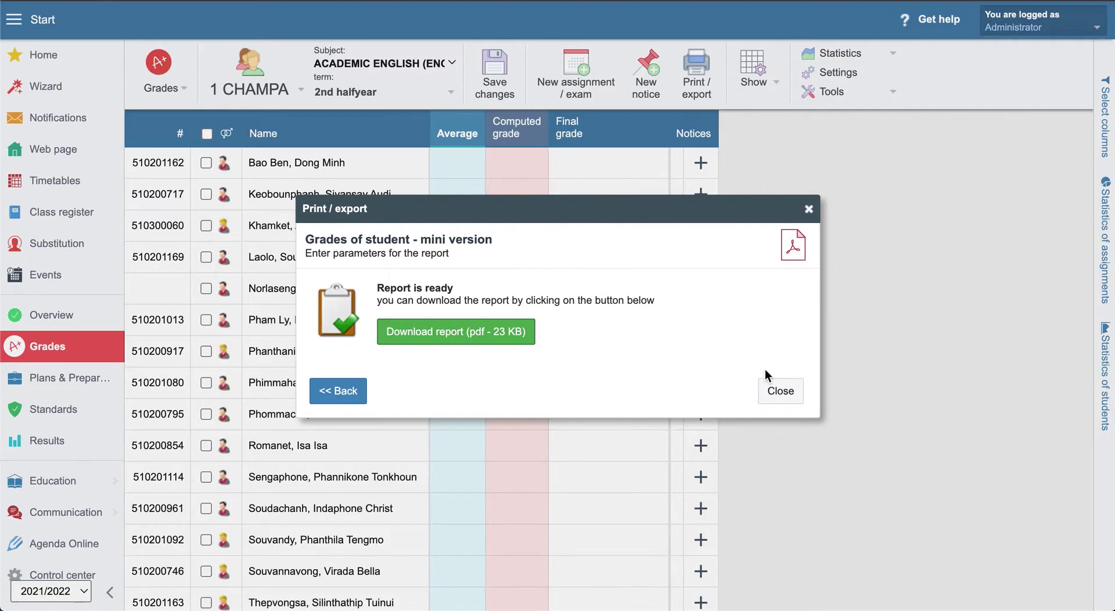
{"action": "left_click", "coordinate": [778, 388]}
Generate the short-version student grades report for class 3 LOTUS.
{"action": "left_click", "coordinate": [691, 78]}
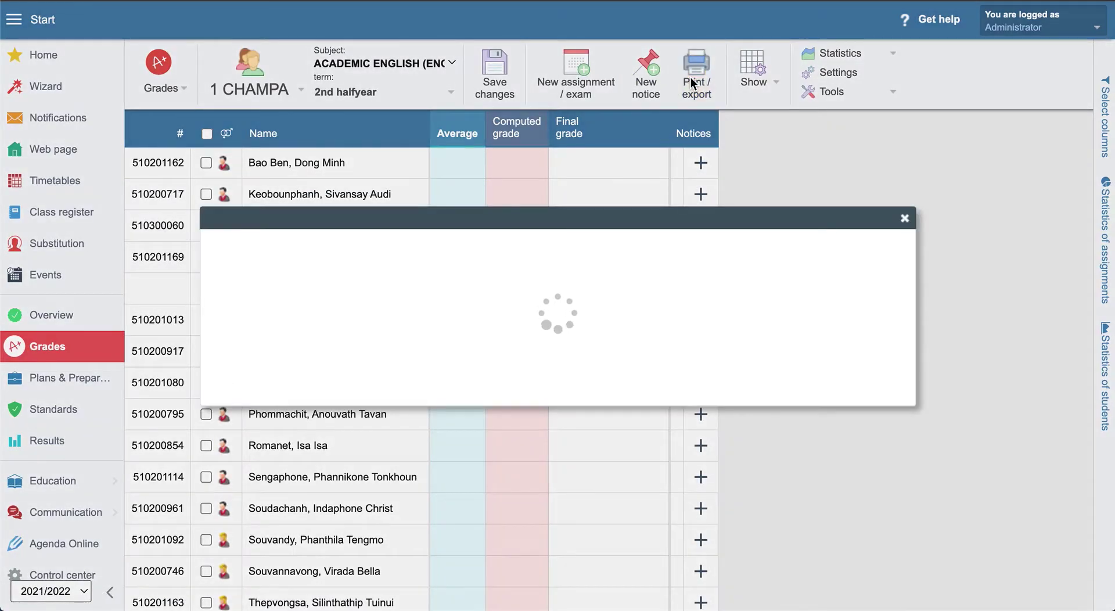
{"action": "scroll", "coordinate": [364, 455], "scroll_direction": "down", "scroll_amount": 2}
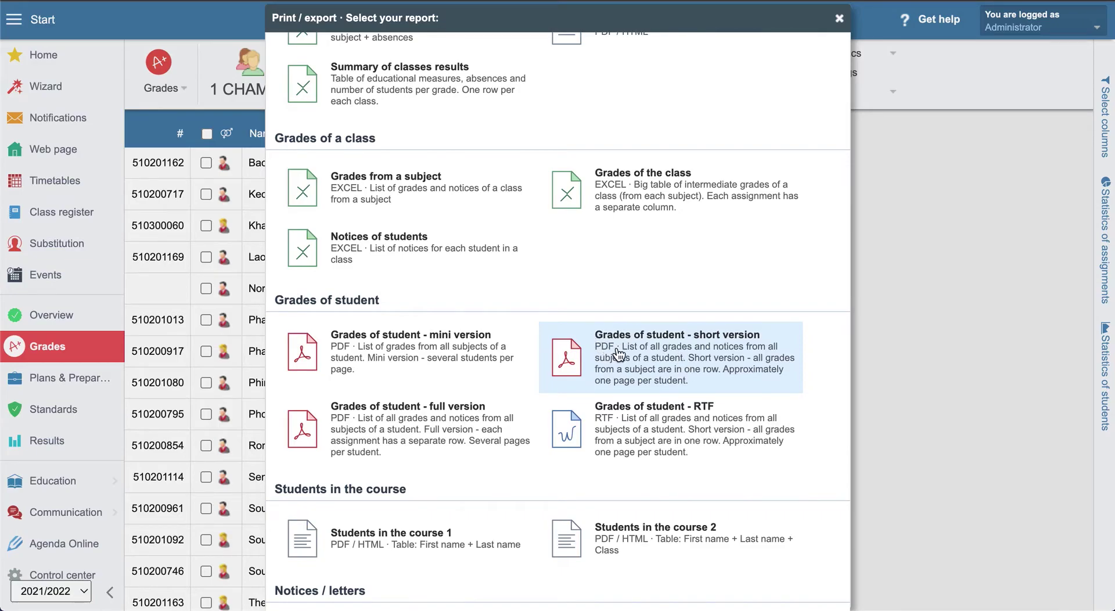
{"action": "left_click", "coordinate": [610, 352]}
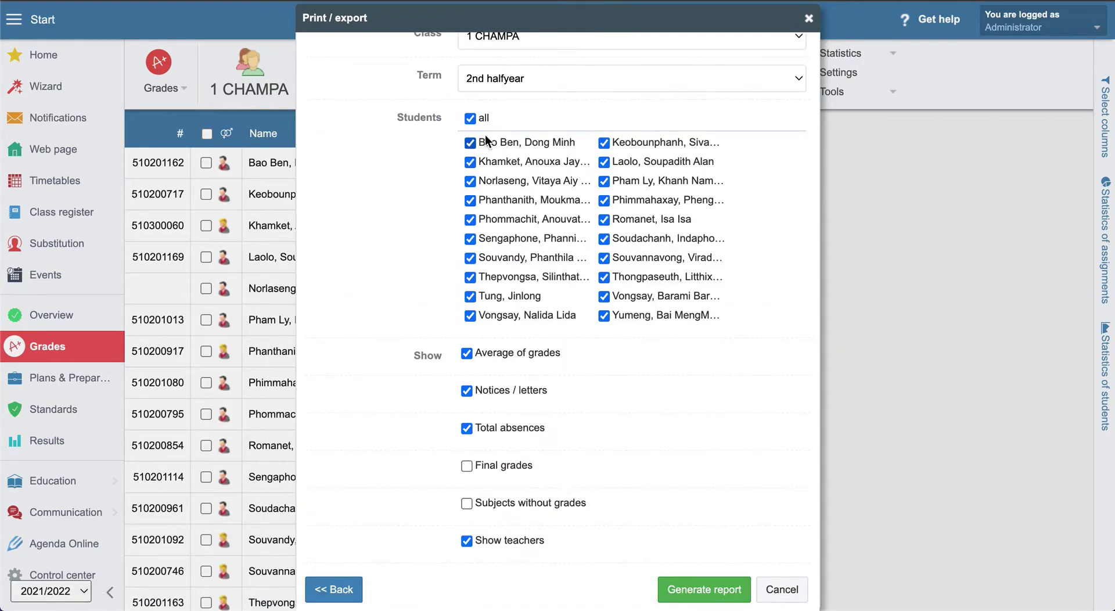
{"action": "left_click", "coordinate": [526, 40]}
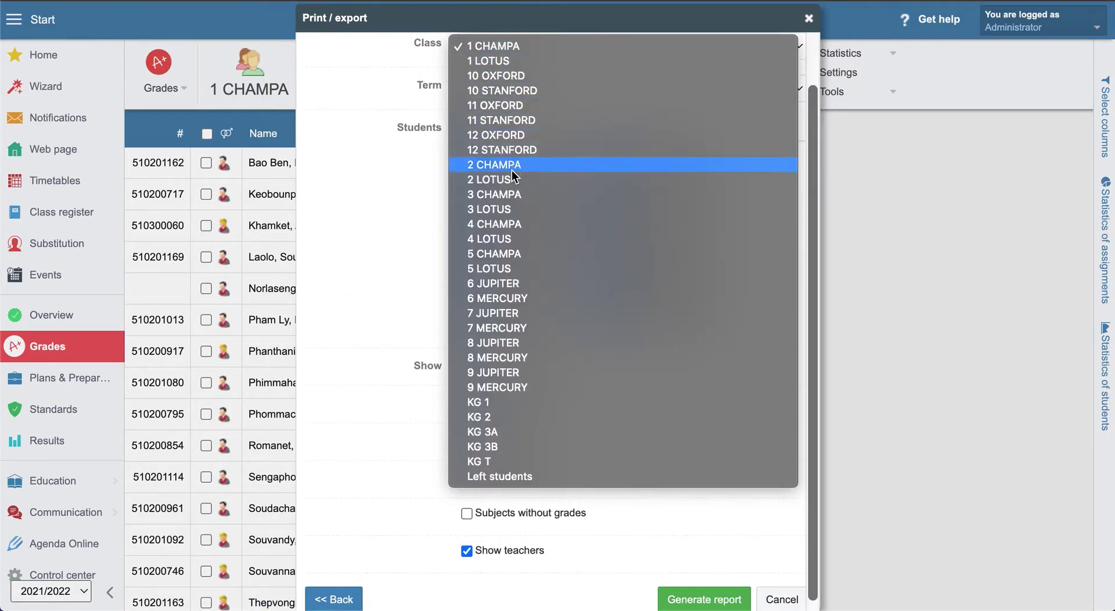
{"action": "left_click", "coordinate": [511, 210]}
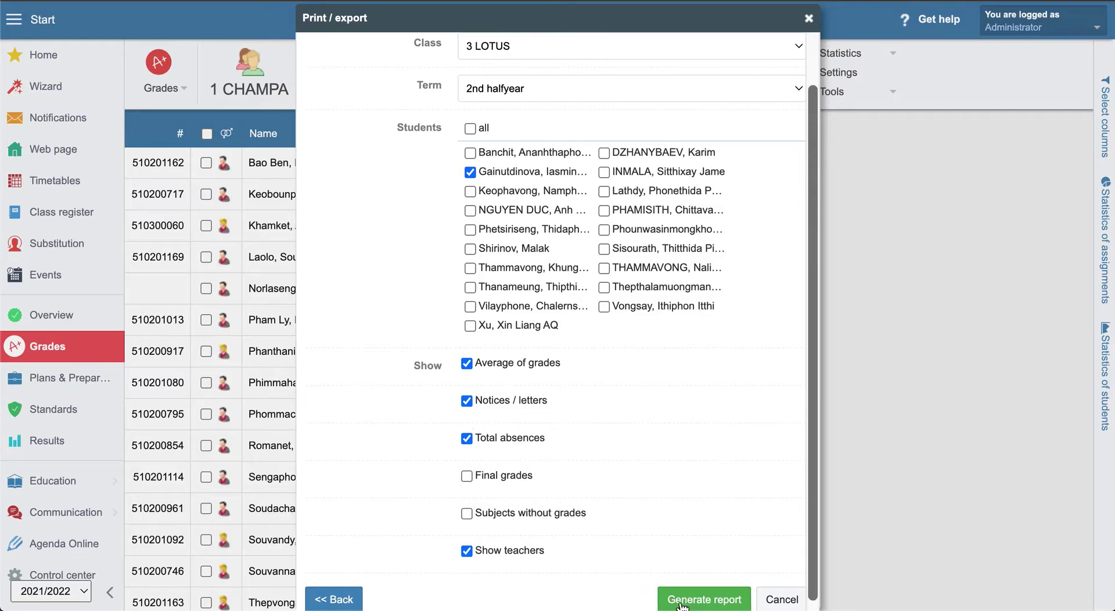
{"action": "scroll", "coordinate": [682, 490], "scroll_direction": "down", "scroll_amount": 1}
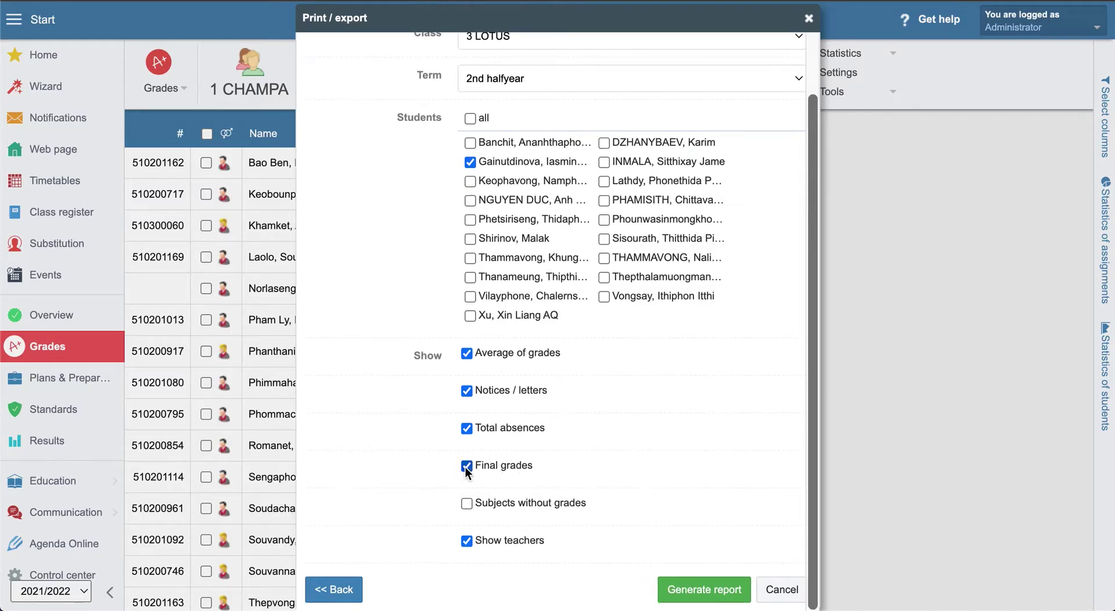
{"action": "left_click", "coordinate": [697, 590]}
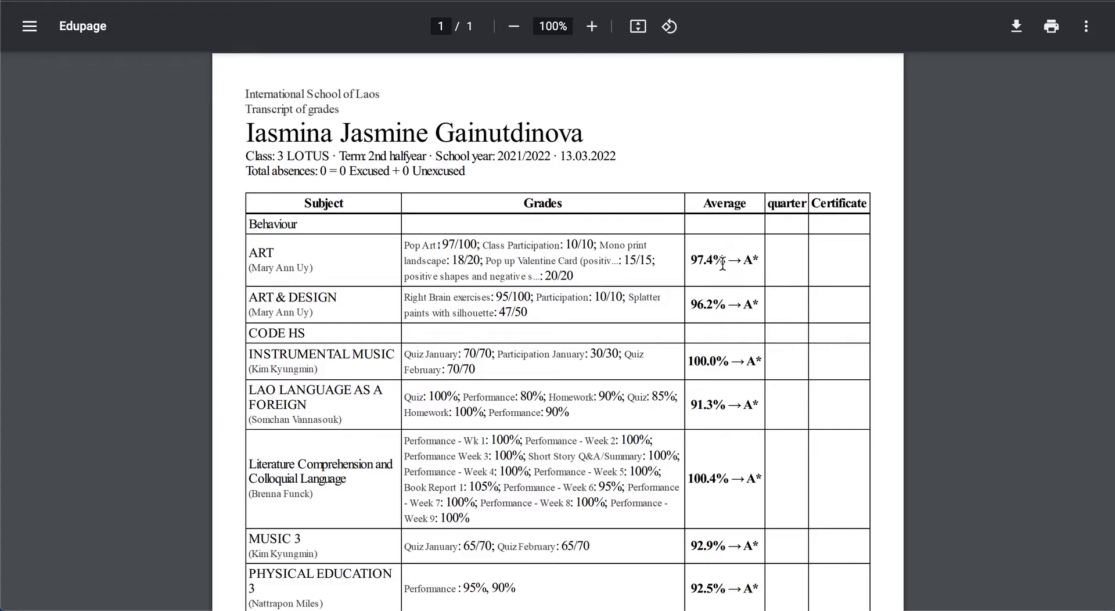
Check the 97.4% ART average, scroll through the transcript, then close the PDF.
{"action": "left_click_drag", "start_coordinate": [729, 262], "coordinate": [693, 256]}
{"action": "left_click", "coordinate": [712, 251]}
{"action": "scroll", "coordinate": [746, 366], "scroll_direction": "down", "scroll_amount": 6}
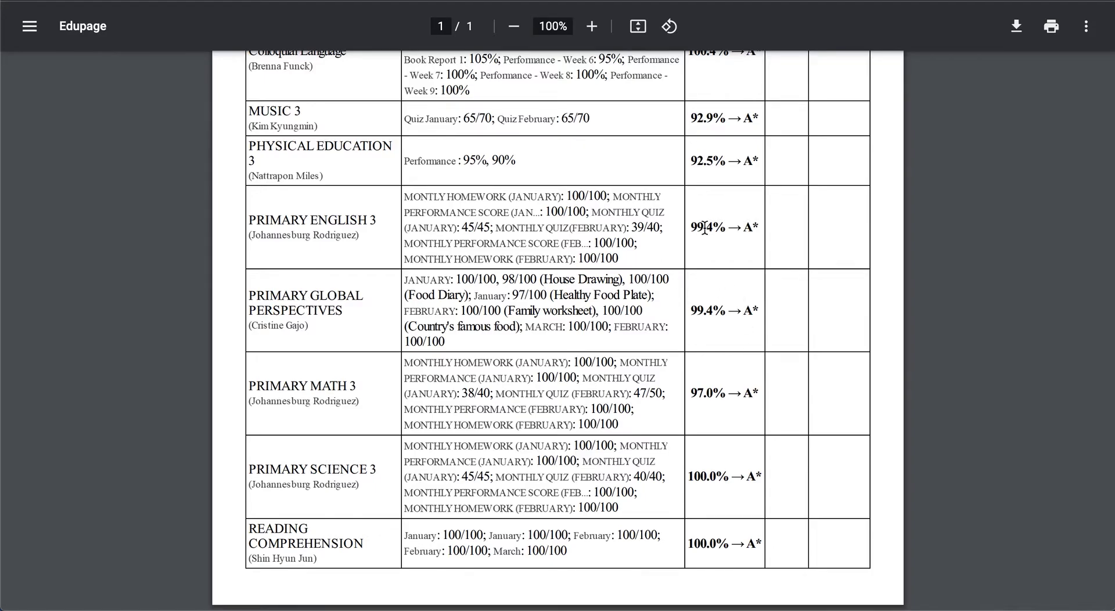
{"action": "scroll", "coordinate": [705, 227], "scroll_direction": "up", "scroll_amount": 1}
{"action": "scroll", "coordinate": [705, 228], "scroll_direction": "up", "scroll_amount": 6}
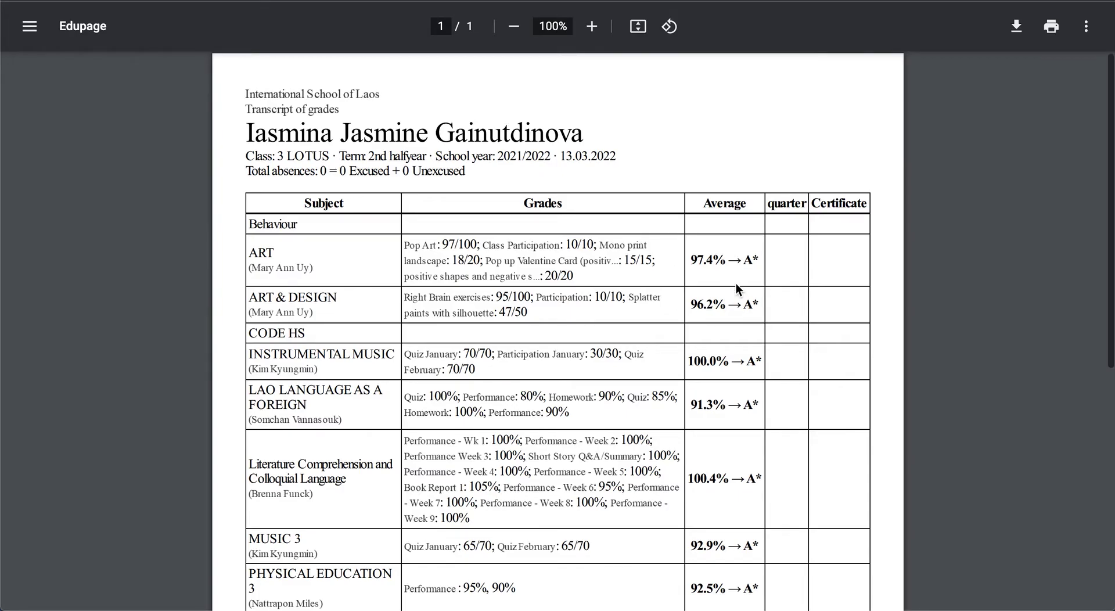
{"action": "scroll", "coordinate": [737, 289], "scroll_direction": "down", "scroll_amount": 3}
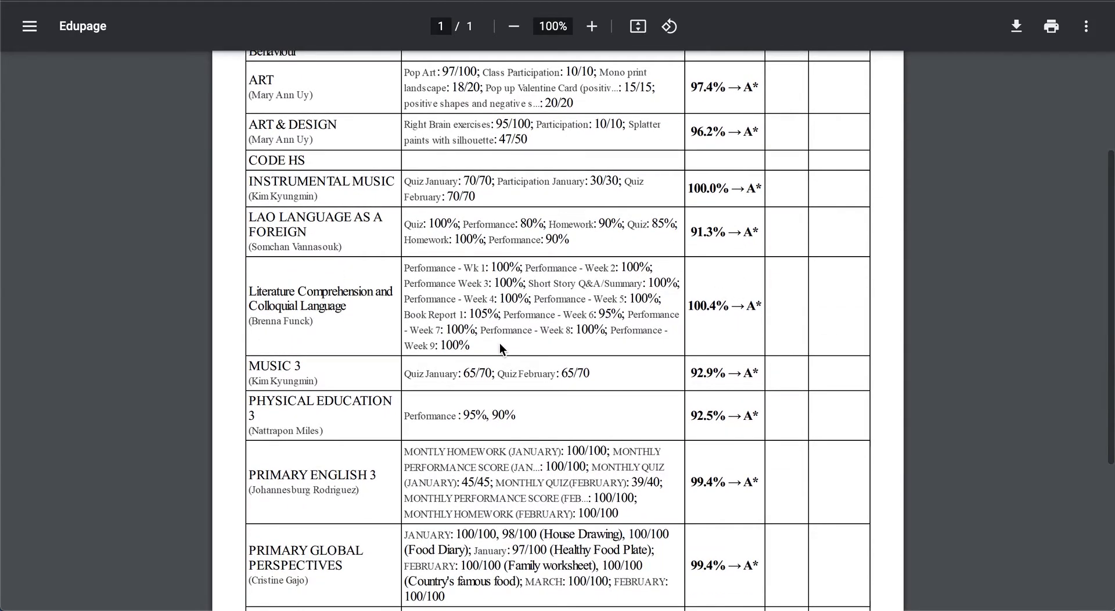
{"action": "scroll", "coordinate": [499, 343], "scroll_direction": "down", "scroll_amount": 5}
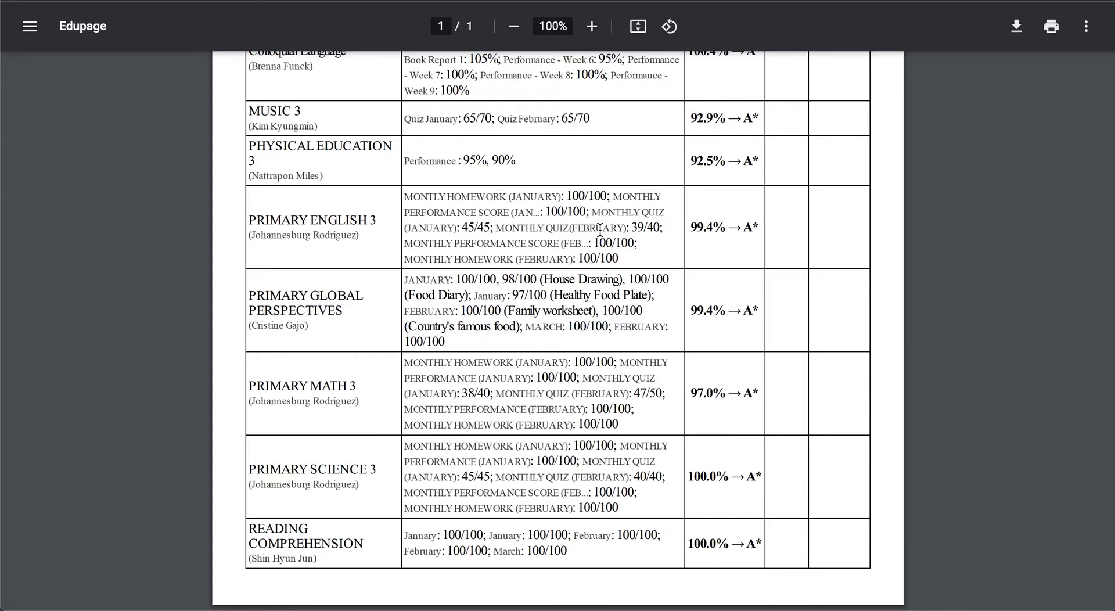
{"action": "scroll", "coordinate": [608, 224], "scroll_direction": "up", "scroll_amount": 1}
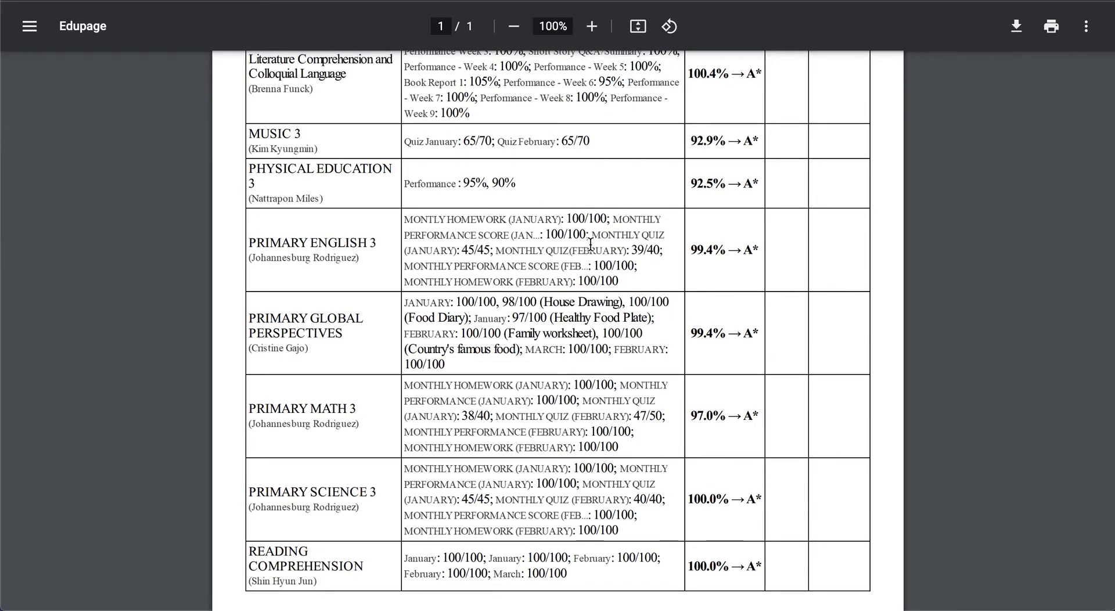
{"action": "scroll", "coordinate": [591, 244], "scroll_direction": "up", "scroll_amount": 2}
{"action": "scroll", "coordinate": [591, 245], "scroll_direction": "up", "scroll_amount": 2}
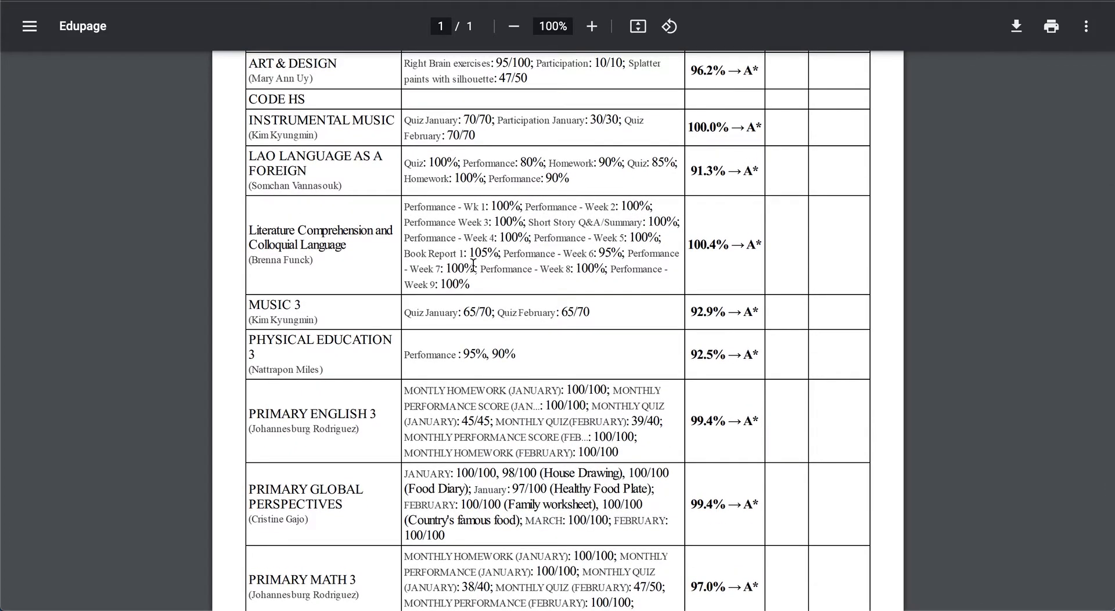
{"action": "scroll", "coordinate": [512, 220], "scroll_direction": "up", "scroll_amount": 3}
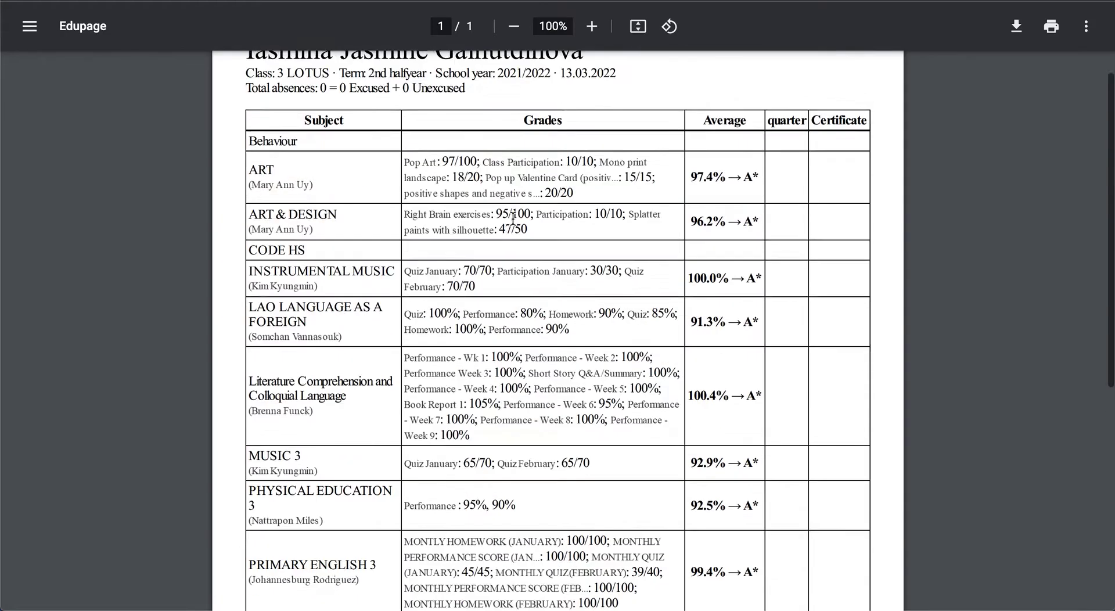
{"action": "scroll", "coordinate": [513, 220], "scroll_direction": "up", "scroll_amount": 2}
{"action": "key", "text": "ctrl+w"}
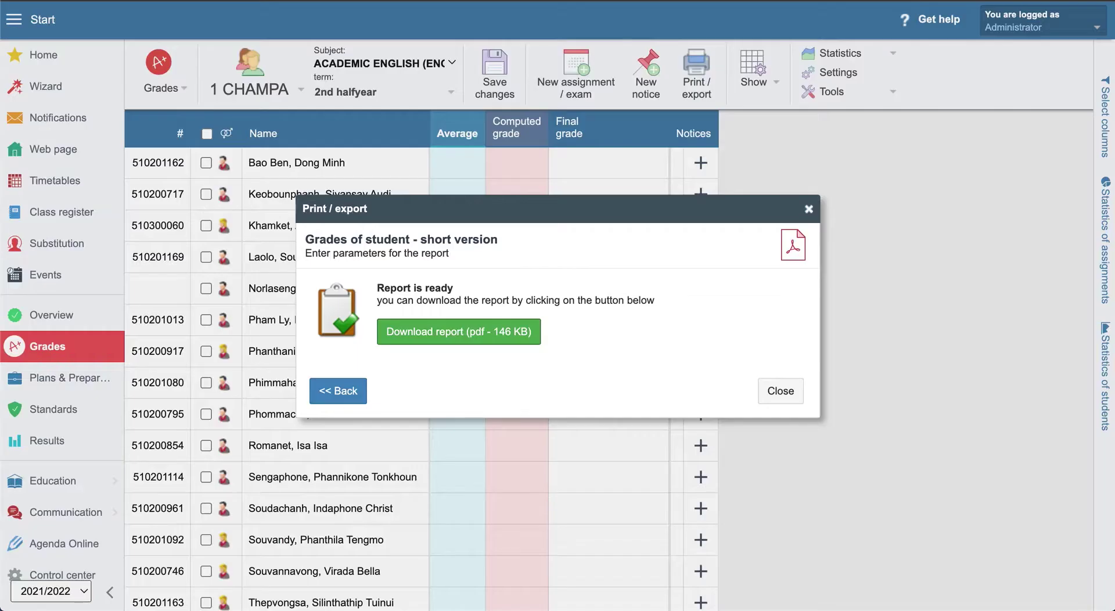
Select the full-version student grades report with class 3 LOTUS.
{"action": "left_click", "coordinate": [809, 209]}
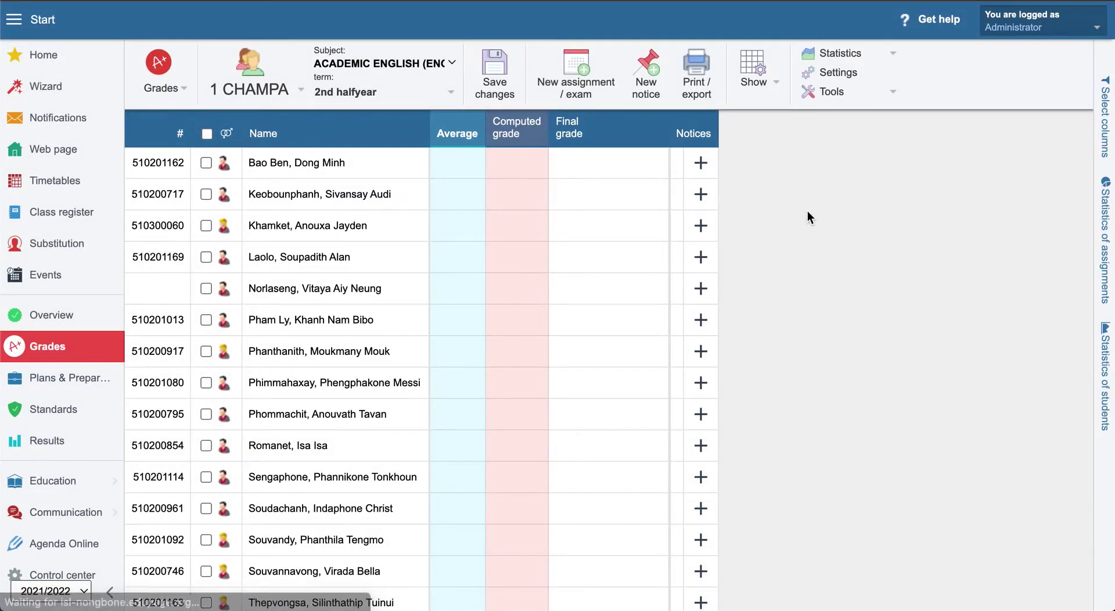
{"action": "left_click", "coordinate": [700, 72]}
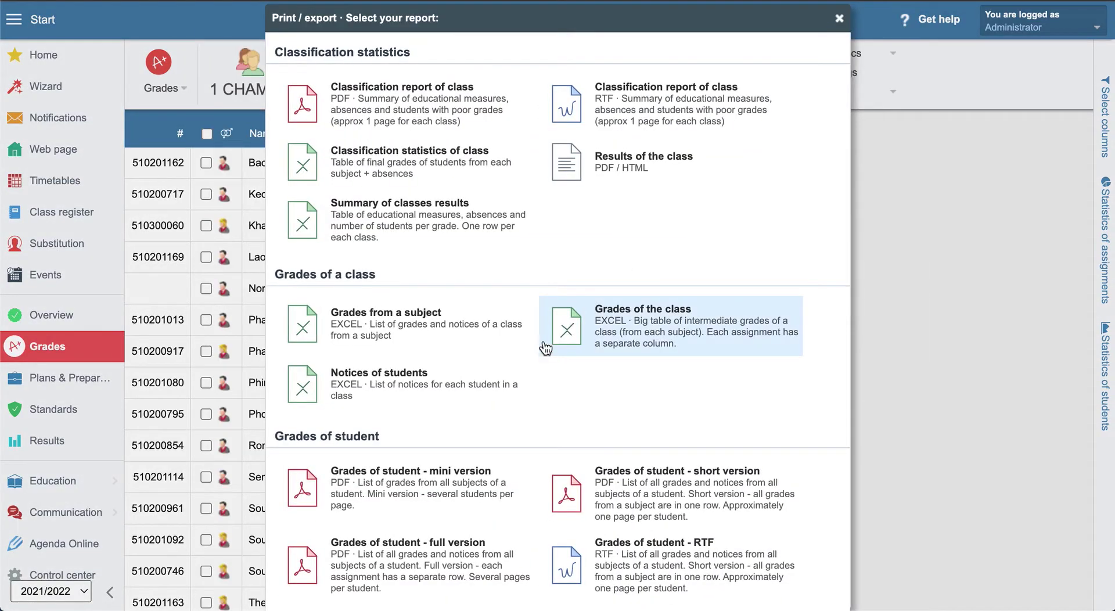
{"action": "scroll", "coordinate": [470, 446], "scroll_direction": "down", "scroll_amount": 3}
{"action": "left_click", "coordinate": [417, 396]}
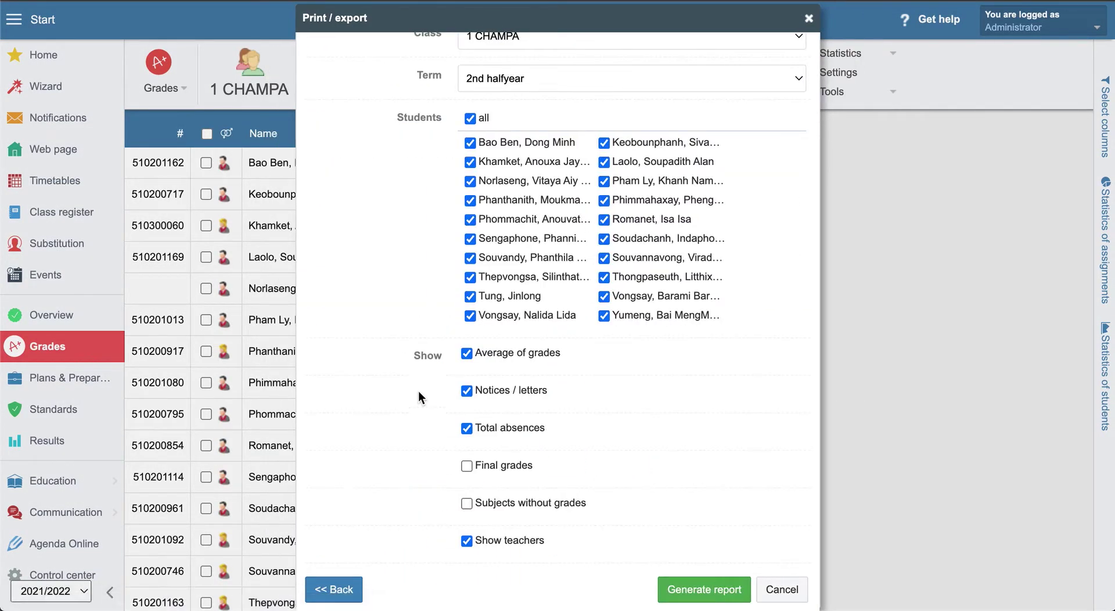
{"action": "left_click", "coordinate": [491, 43]}
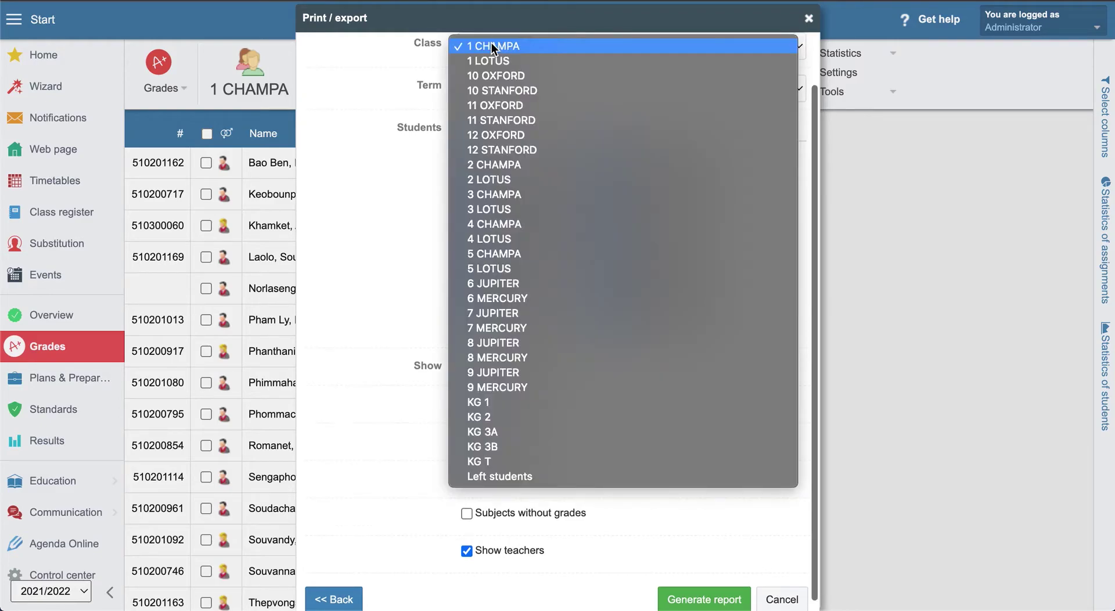
{"action": "left_click", "coordinate": [503, 210]}
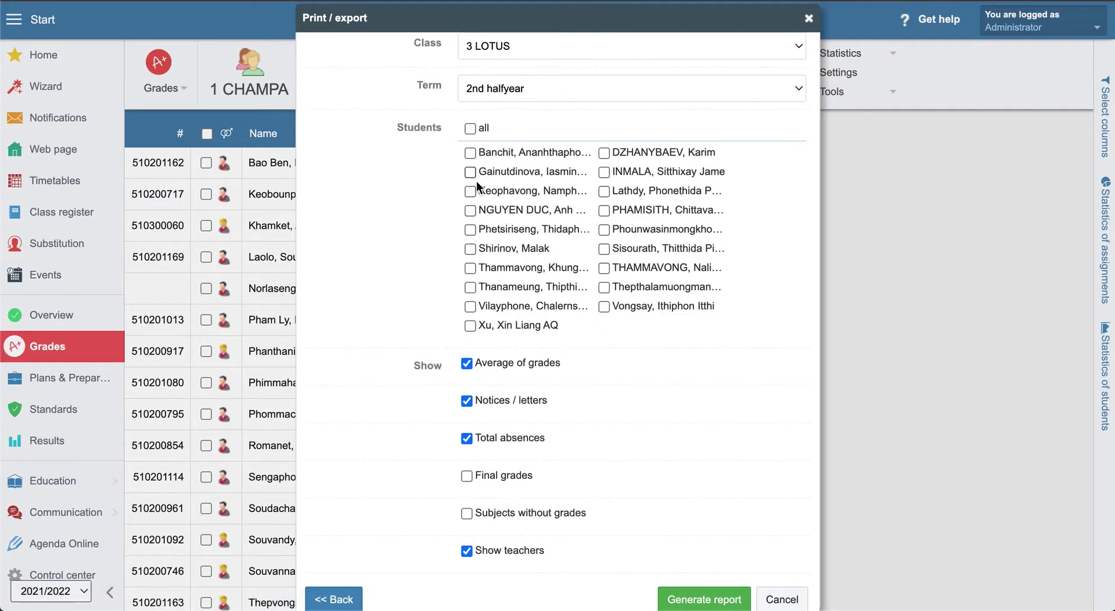
Generate the full-version report, save the 41 KB PDF and open it.
{"action": "left_click", "coordinate": [711, 598]}
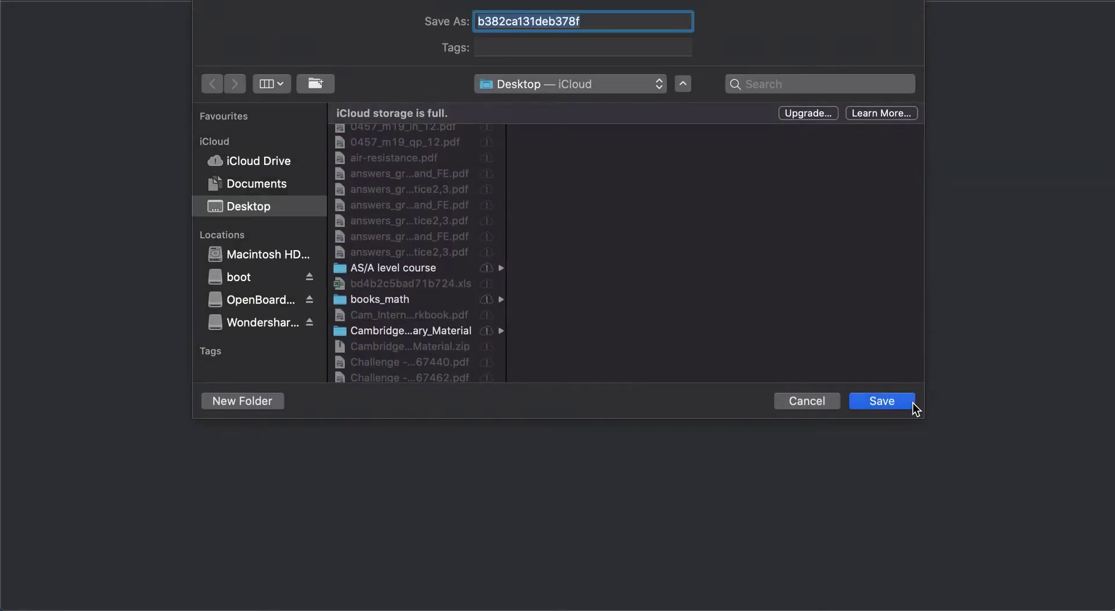
{"action": "left_click", "coordinate": [911, 402]}
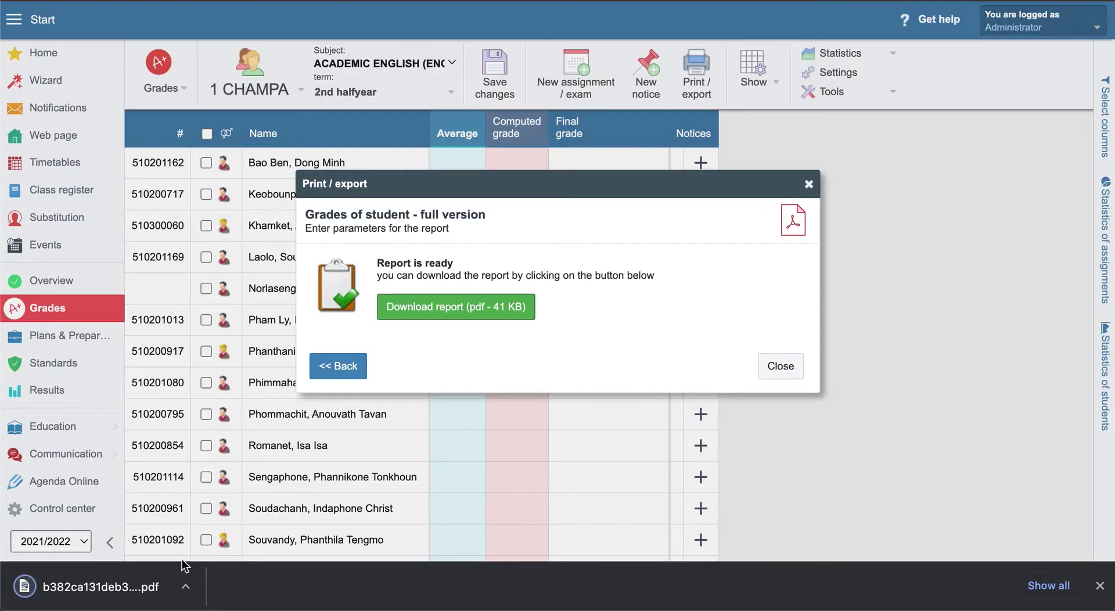
{"action": "left_click", "coordinate": [116, 587]}
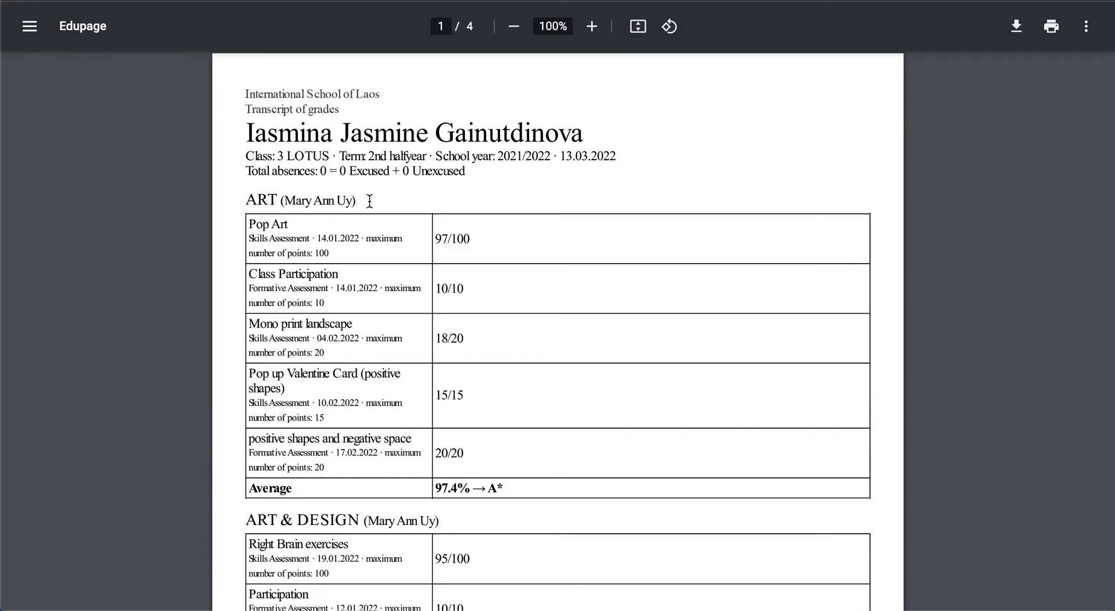
Read the four-page transcript, including the Pop Art assessment details, then close the PDF.
{"action": "left_click_drag", "start_coordinate": [334, 252], "coordinate": [247, 235]}
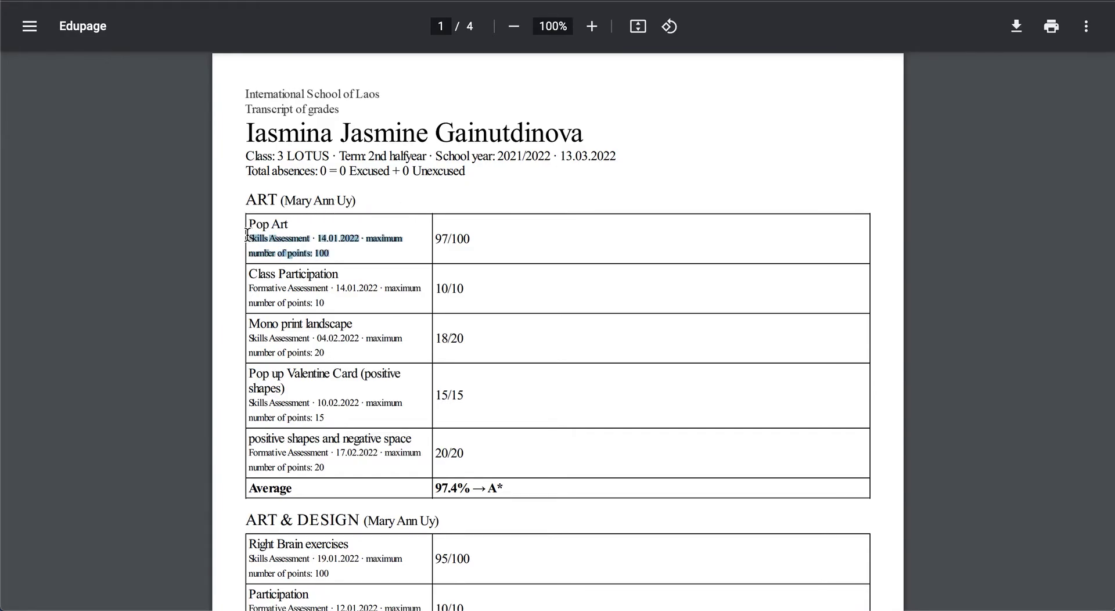
{"action": "left_click", "coordinate": [334, 249]}
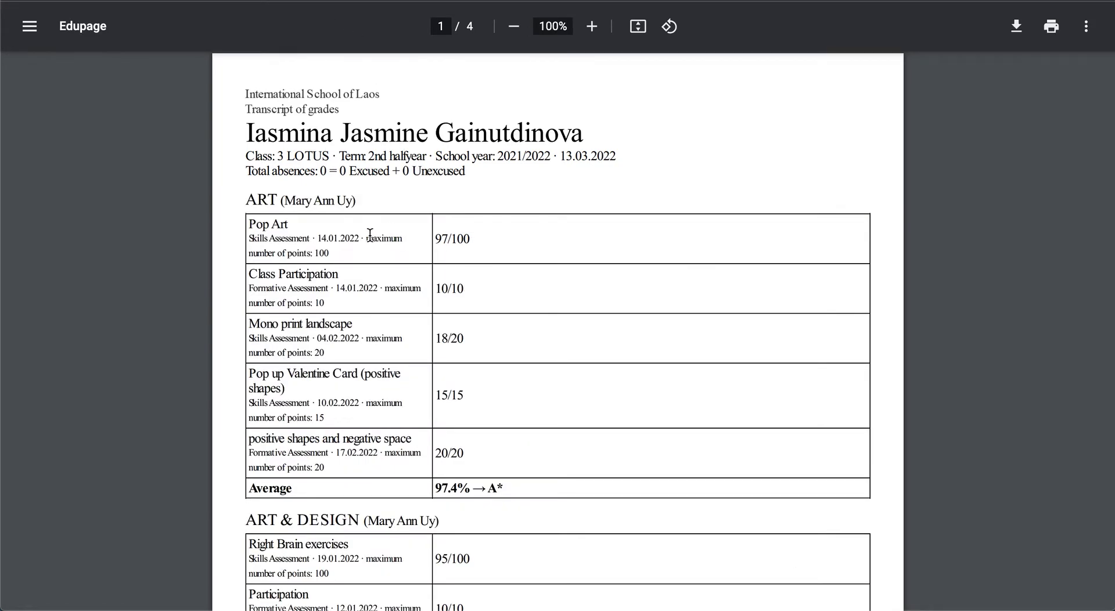
{"action": "scroll", "coordinate": [370, 233], "scroll_direction": "down", "scroll_amount": 2}
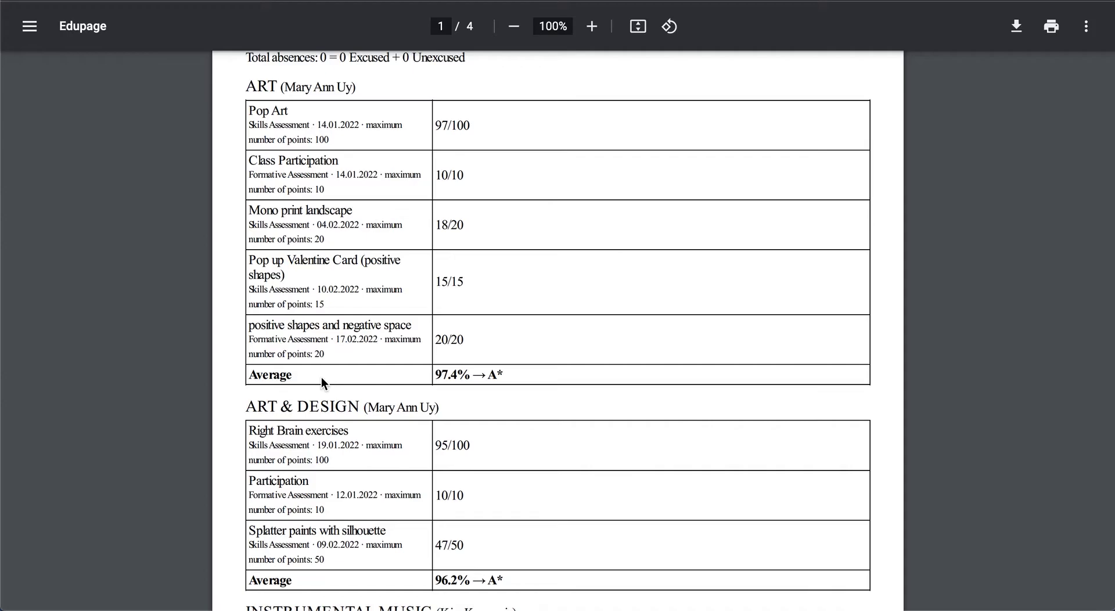
{"action": "scroll", "coordinate": [322, 378], "scroll_direction": "down", "scroll_amount": 5}
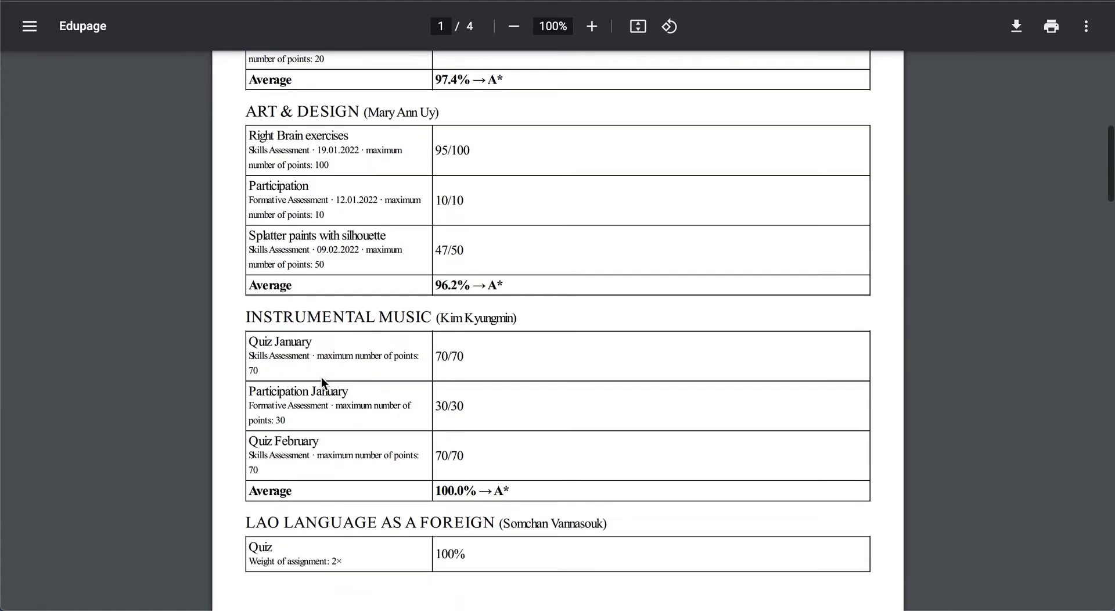
{"action": "scroll", "coordinate": [322, 378], "scroll_direction": "down", "scroll_amount": 15}
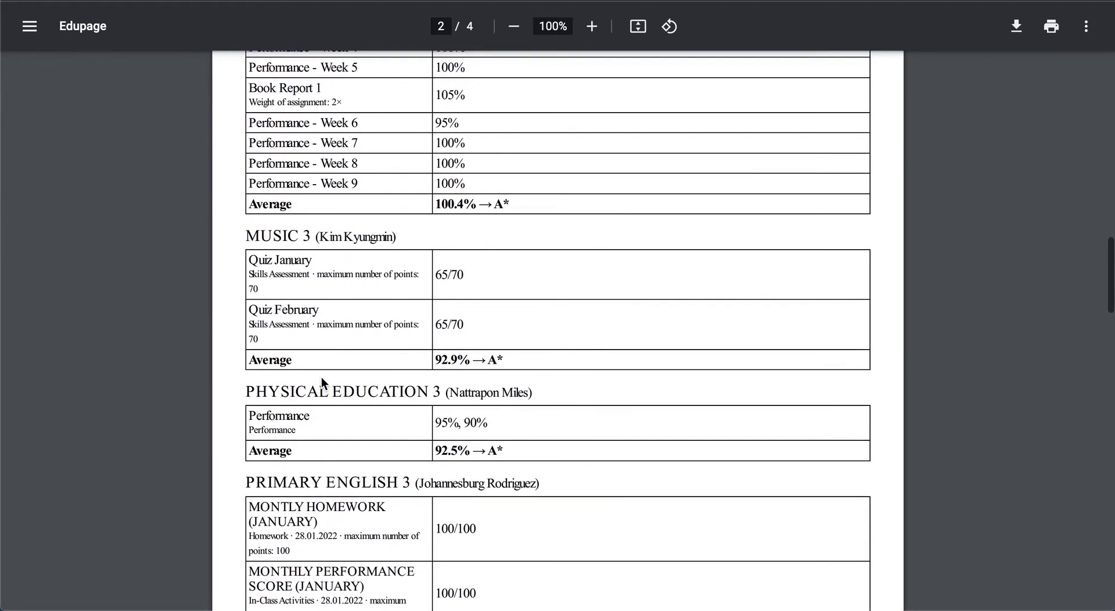
{"action": "scroll", "coordinate": [321, 378], "scroll_direction": "up", "scroll_amount": 2}
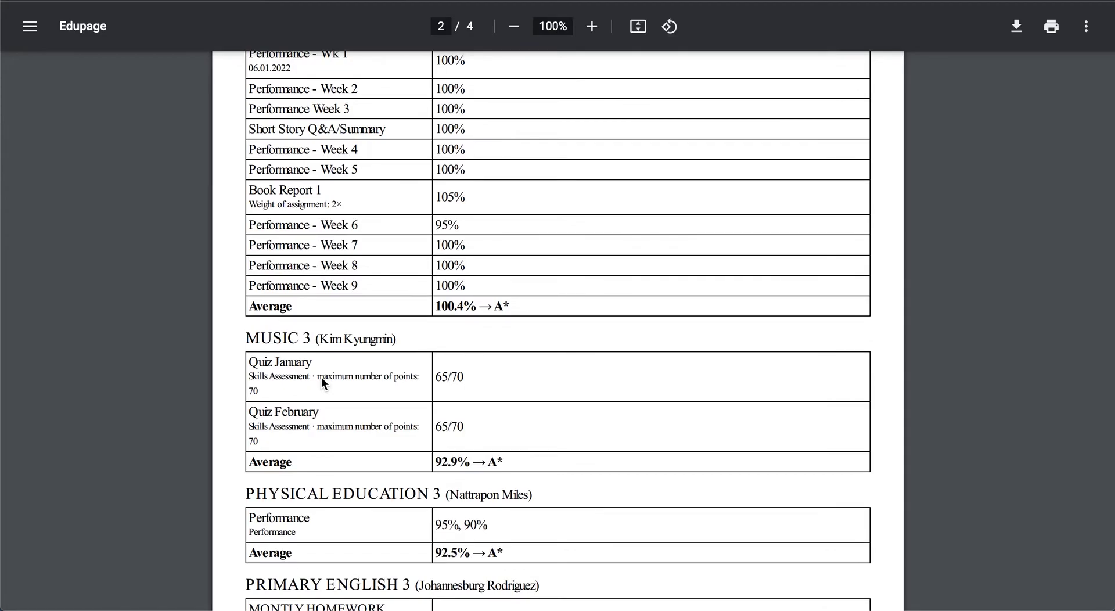
{"action": "scroll", "coordinate": [322, 377], "scroll_direction": "down", "scroll_amount": 2}
{"action": "scroll", "coordinate": [322, 378], "scroll_direction": "up", "scroll_amount": 20}
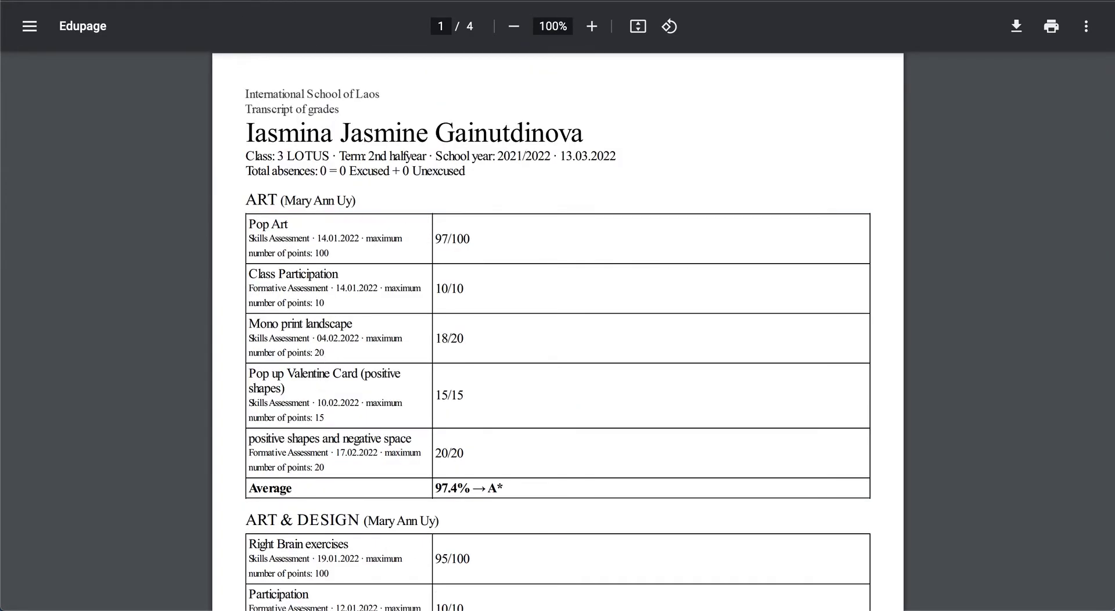
{"action": "key", "text": "ctrl+w"}
Dismiss the report dialog and choose Certificate 01 from the Print / export list.
{"action": "left_click", "coordinate": [809, 209]}
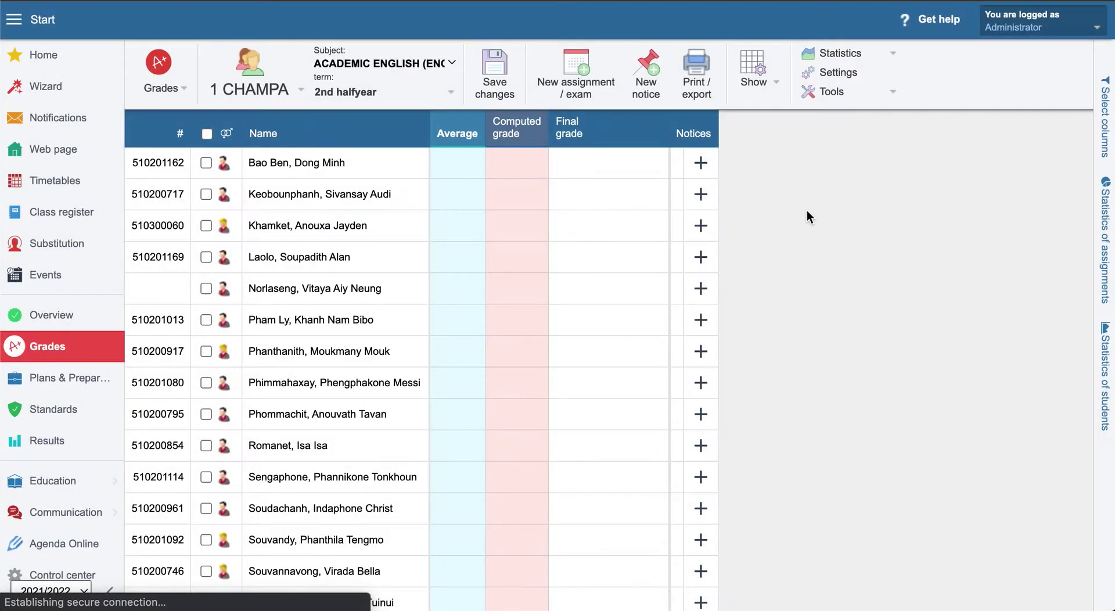
{"action": "left_click", "coordinate": [708, 84]}
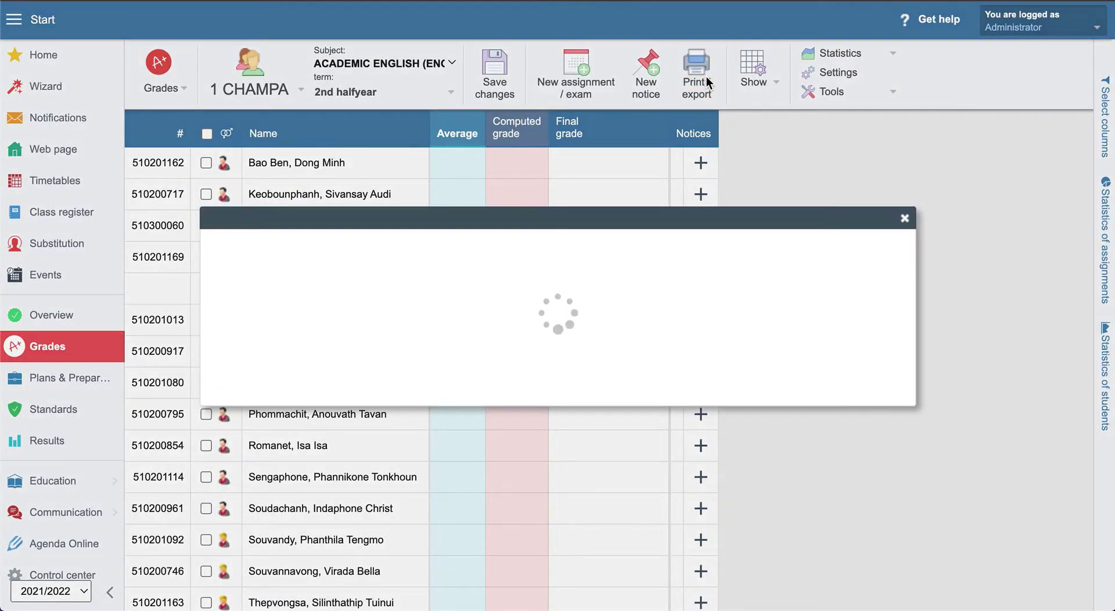
{"action": "scroll", "coordinate": [607, 401], "scroll_direction": "down", "scroll_amount": 4}
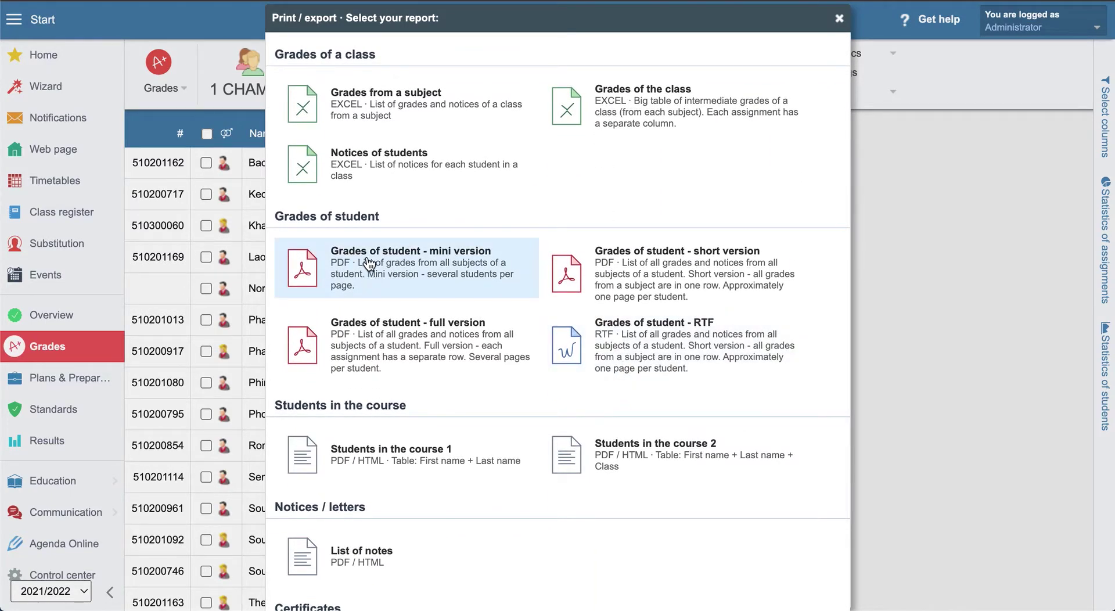
{"action": "scroll", "coordinate": [437, 372], "scroll_direction": "down", "scroll_amount": 3}
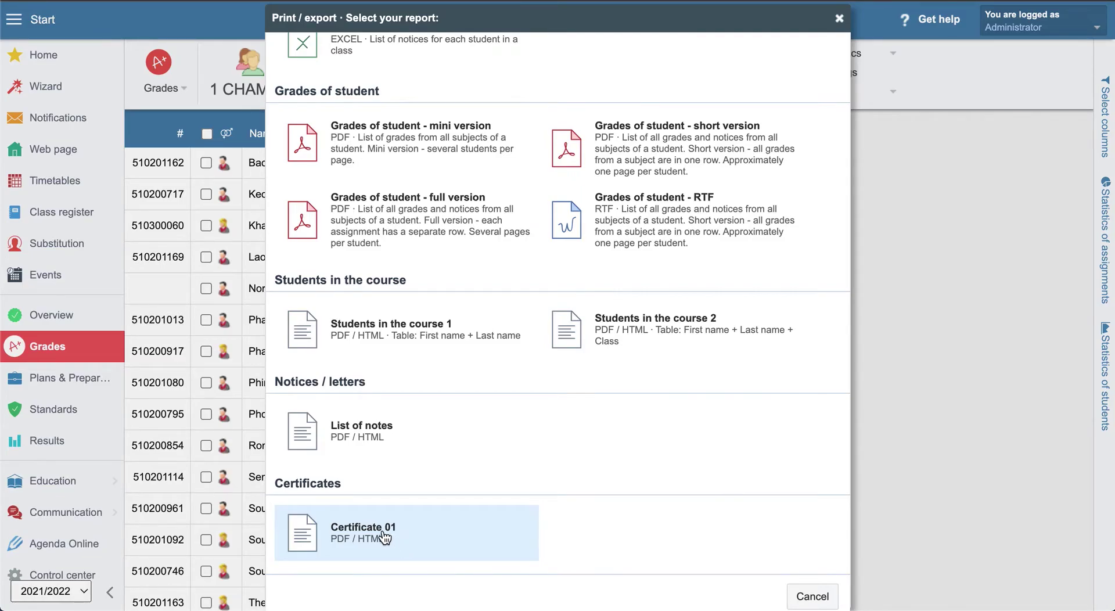
{"action": "left_click", "coordinate": [382, 529]}
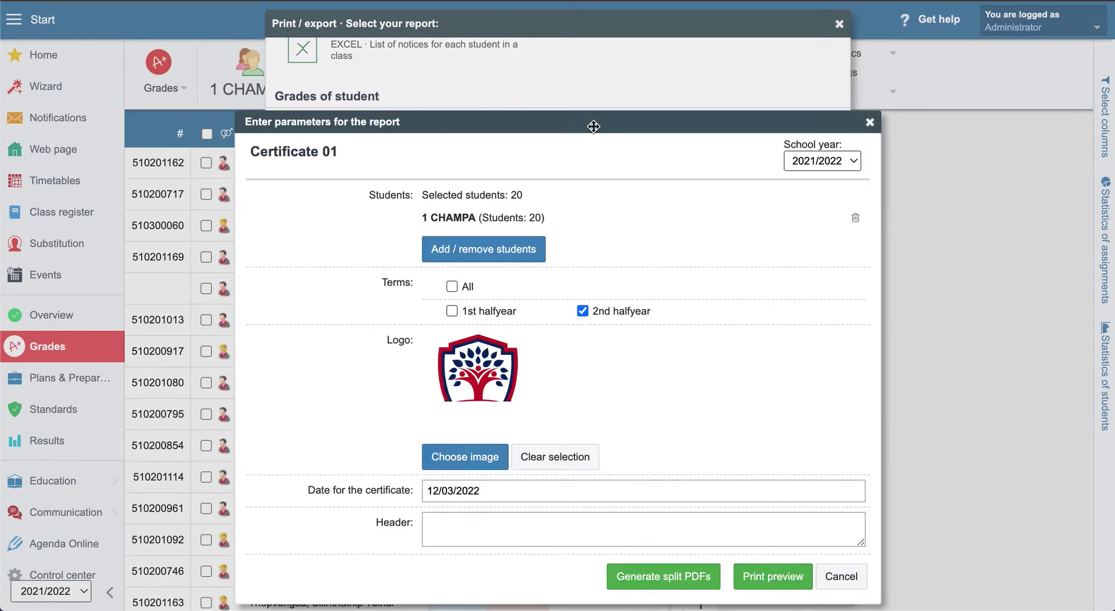
Switch the certificate's term from 2nd halfyear to 1st halfyear.
{"action": "left_click_drag", "start_coordinate": [594, 126], "coordinate": [590, 36]}
{"action": "left_click", "coordinate": [578, 222]}
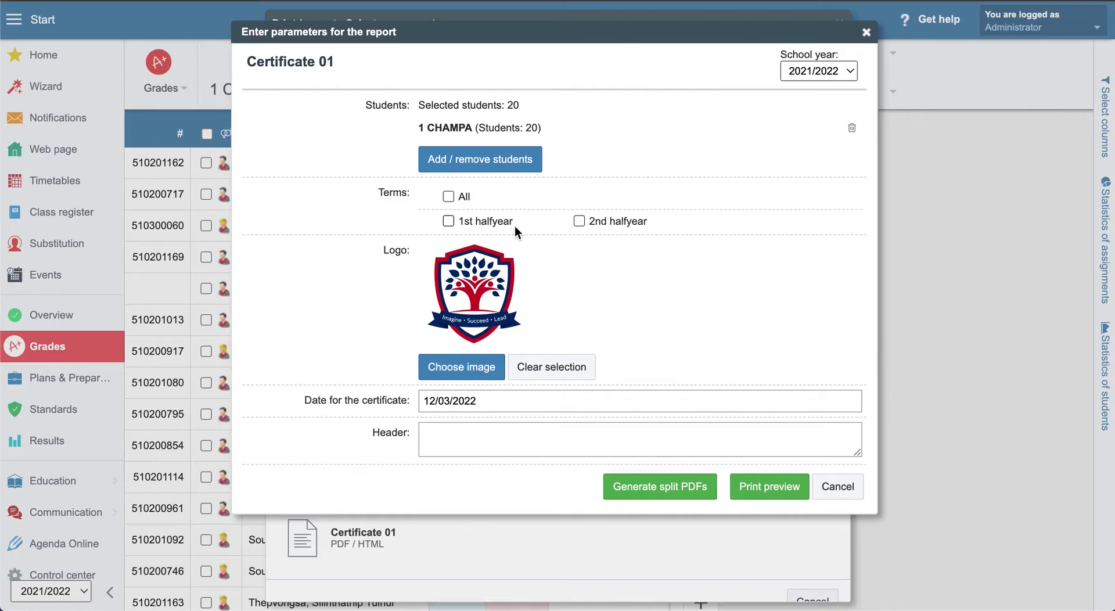
{"action": "left_click", "coordinate": [449, 221]}
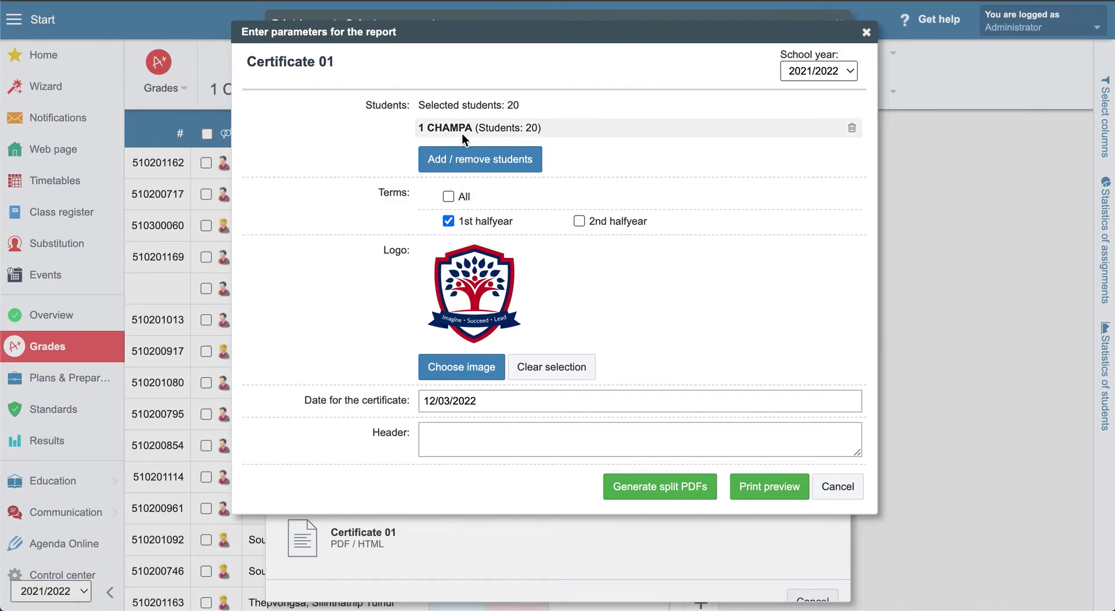
Replace 1 CHAMPA with a single 3 LOTUS student and generate the print preview.
{"action": "left_click", "coordinate": [470, 165]}
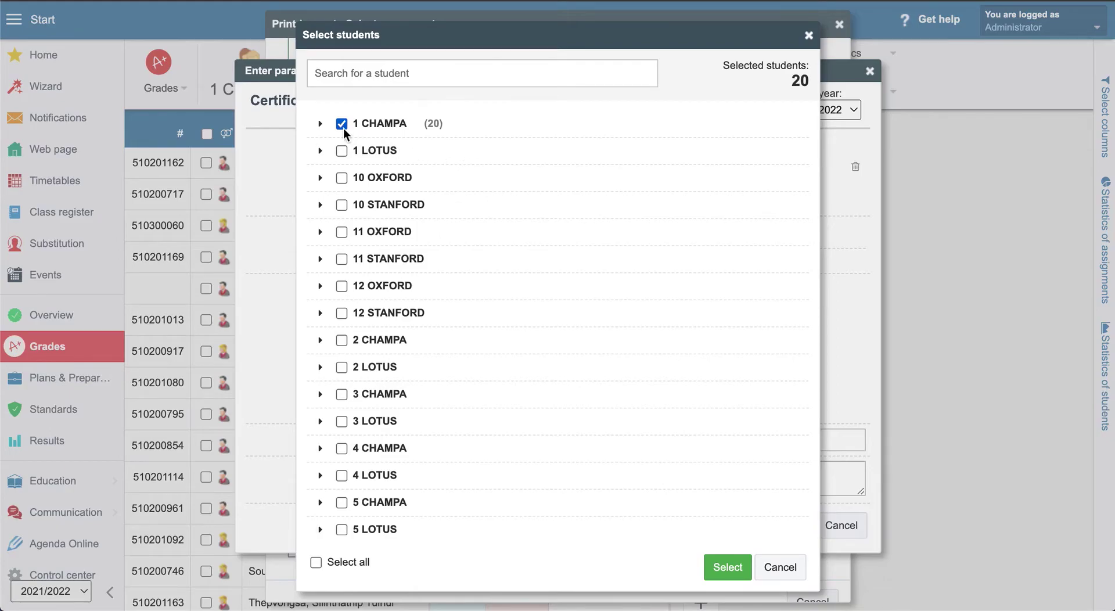
{"action": "left_click", "coordinate": [341, 125]}
{"action": "left_click", "coordinate": [320, 421]}
{"action": "scroll", "coordinate": [392, 417], "scroll_direction": "down", "scroll_amount": 3}
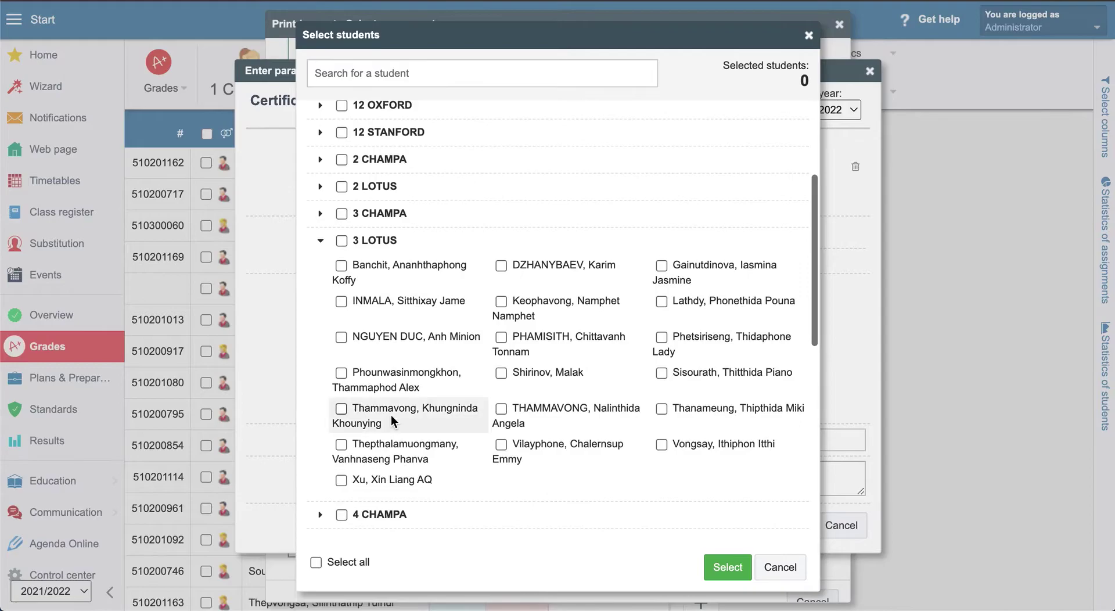
{"action": "left_click", "coordinate": [662, 266]}
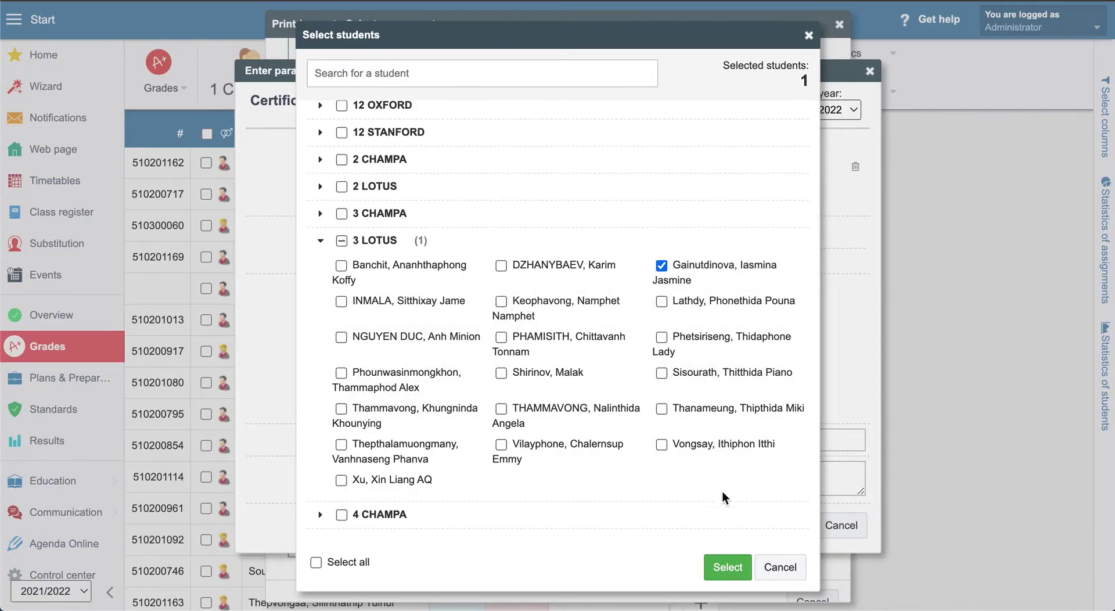
{"action": "left_click", "coordinate": [717, 562]}
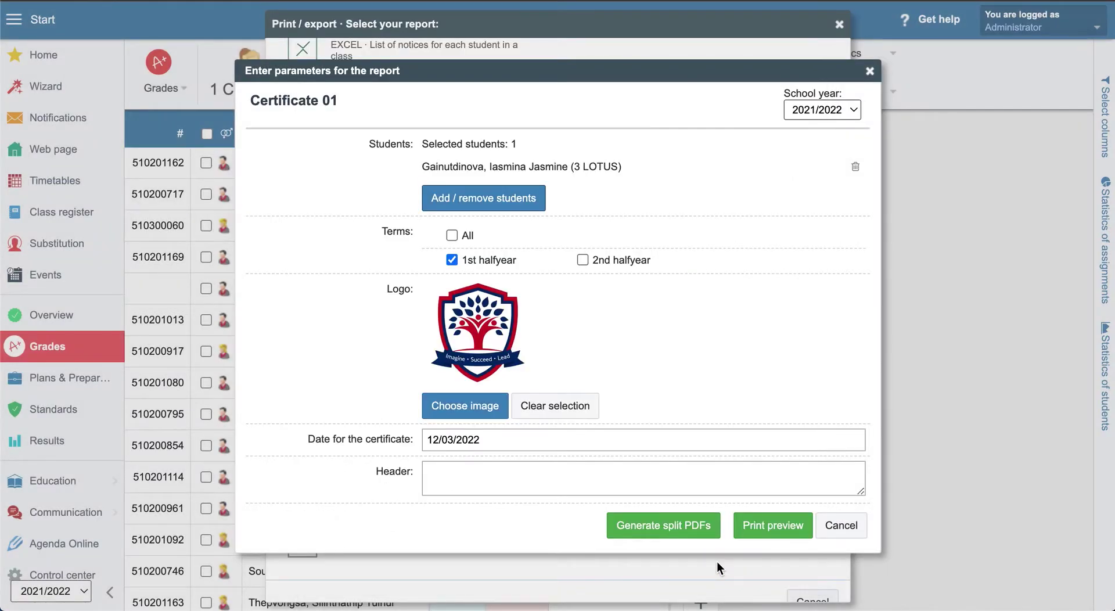
{"action": "left_click", "coordinate": [758, 531]}
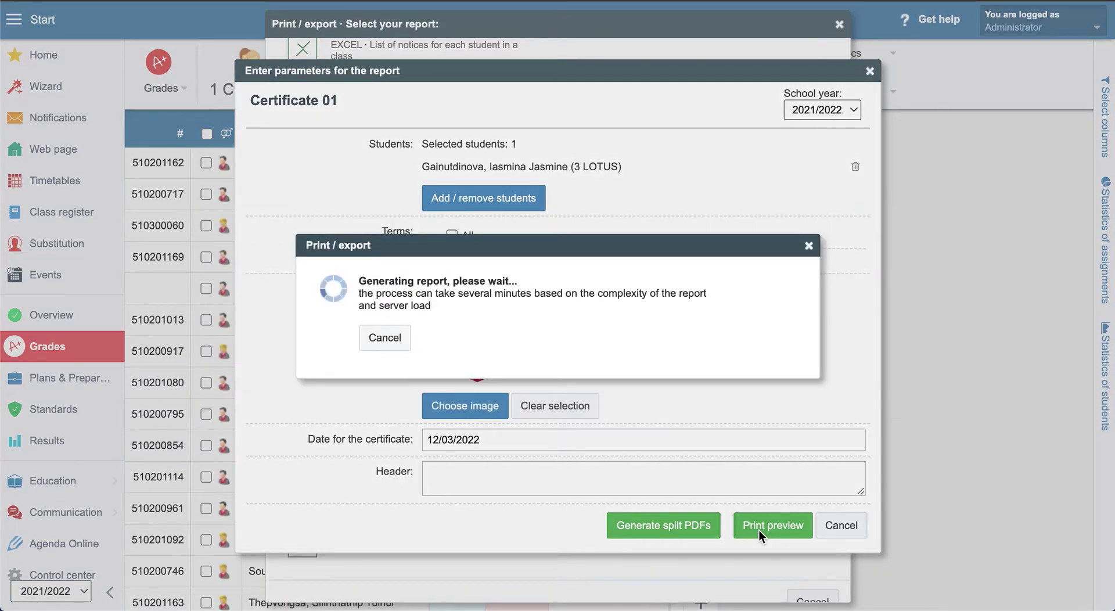
Review the Certificate 01 preview with 1st-halfyear grades, 3 late arrivals and 11 absences.
{"action": "scroll", "coordinate": [675, 446], "scroll_direction": "down", "scroll_amount": 3}
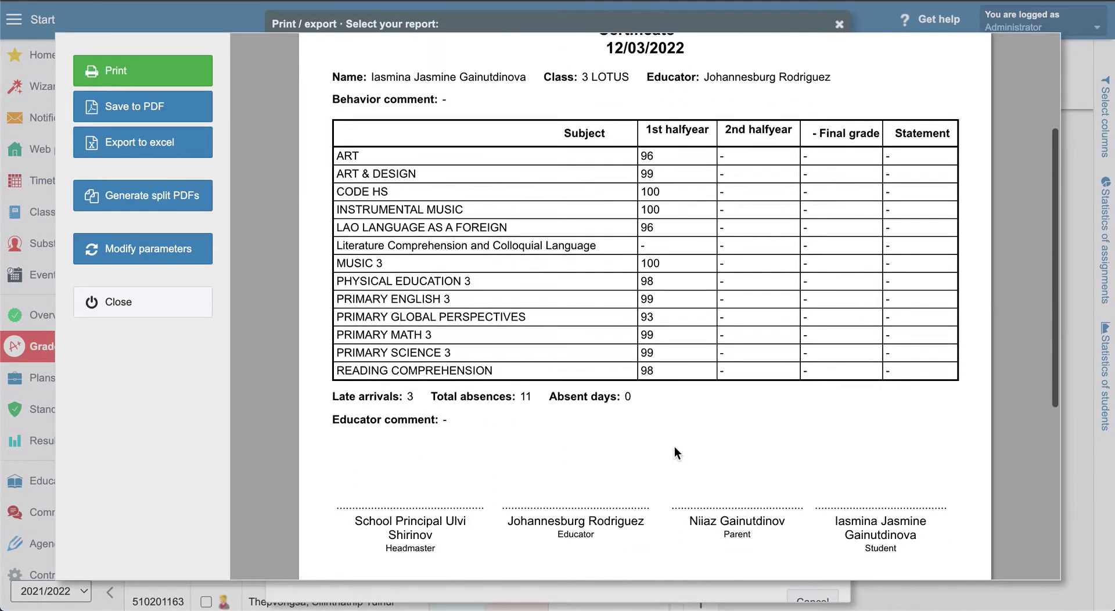
{"action": "scroll", "coordinate": [675, 446], "scroll_direction": "down", "scroll_amount": 2}
{"action": "scroll", "coordinate": [675, 446], "scroll_direction": "up", "scroll_amount": 5}
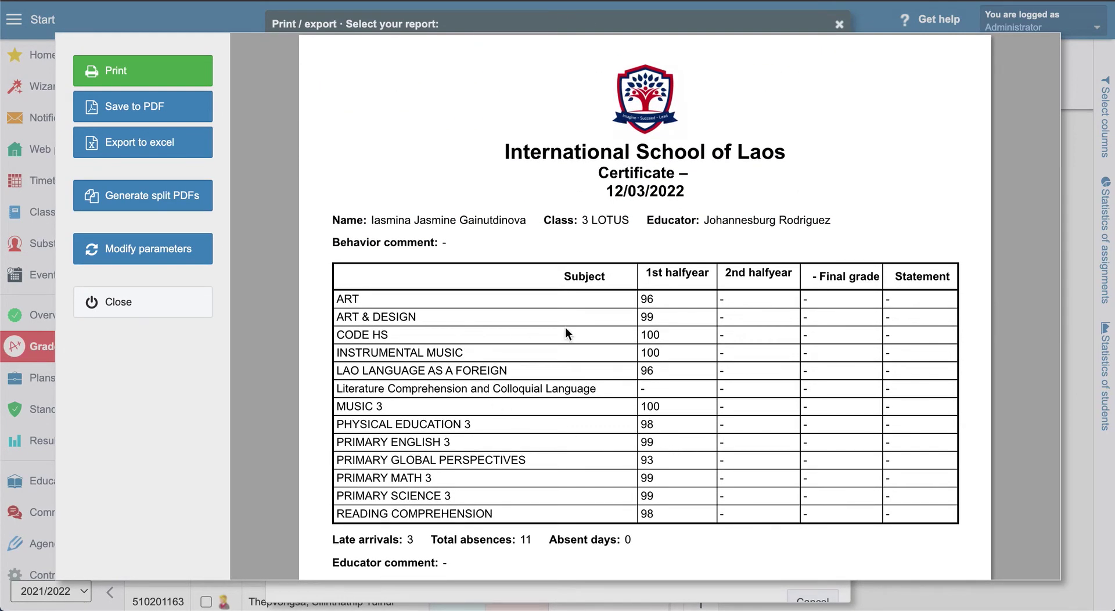
{"action": "scroll", "coordinate": [651, 176], "scroll_direction": "up", "scroll_amount": 1}
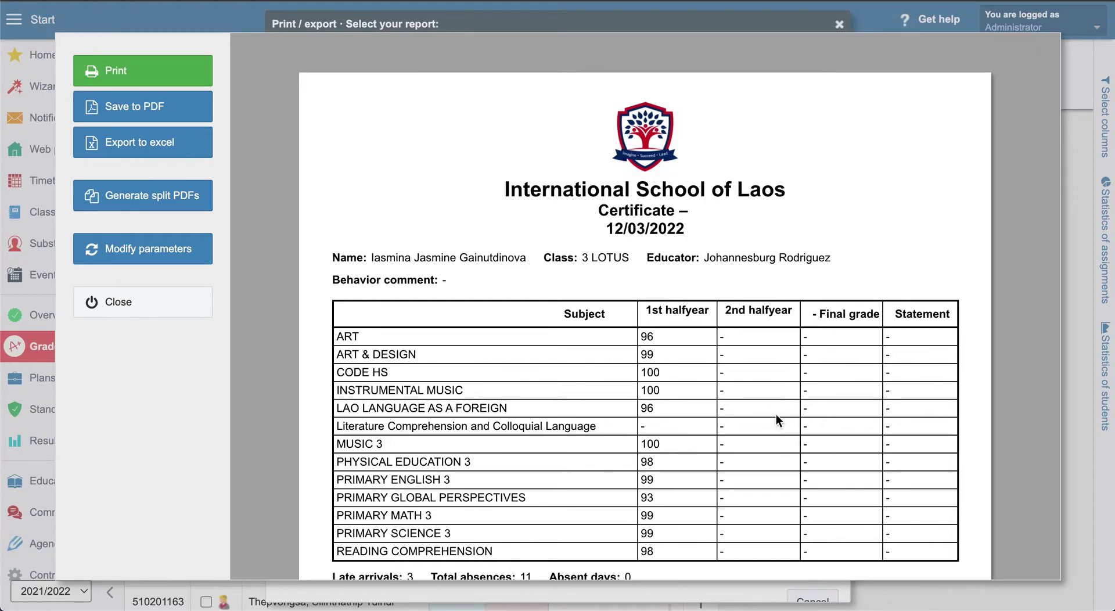
{"action": "scroll", "coordinate": [776, 413], "scroll_direction": "down", "scroll_amount": 1}
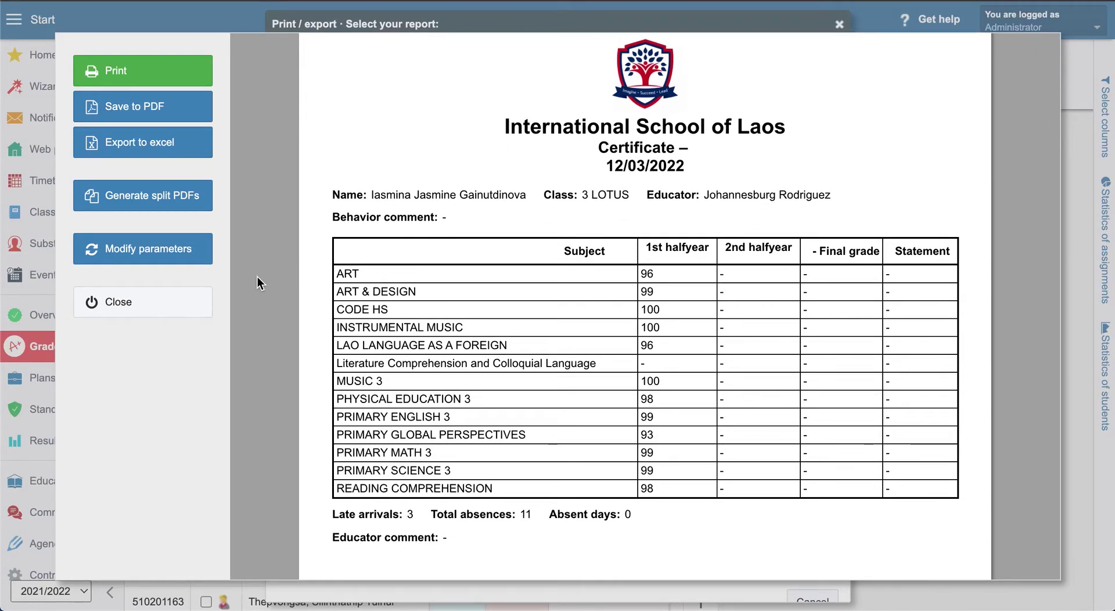
Close the certificate preview and browse the Print / export report list.
{"action": "left_click", "coordinate": [153, 300]}
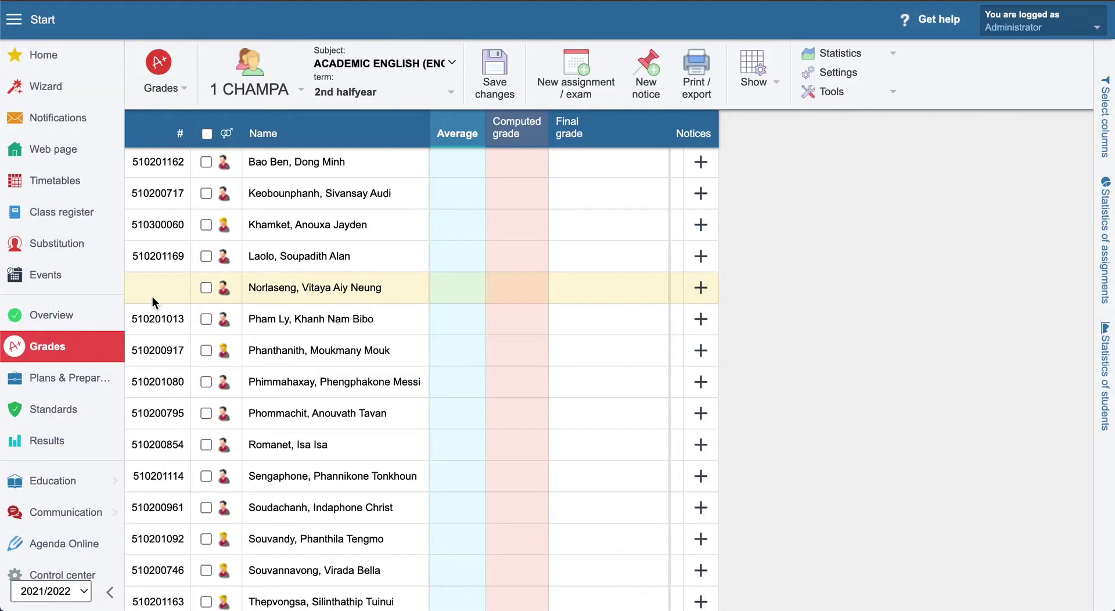
{"action": "left_click", "coordinate": [703, 70]}
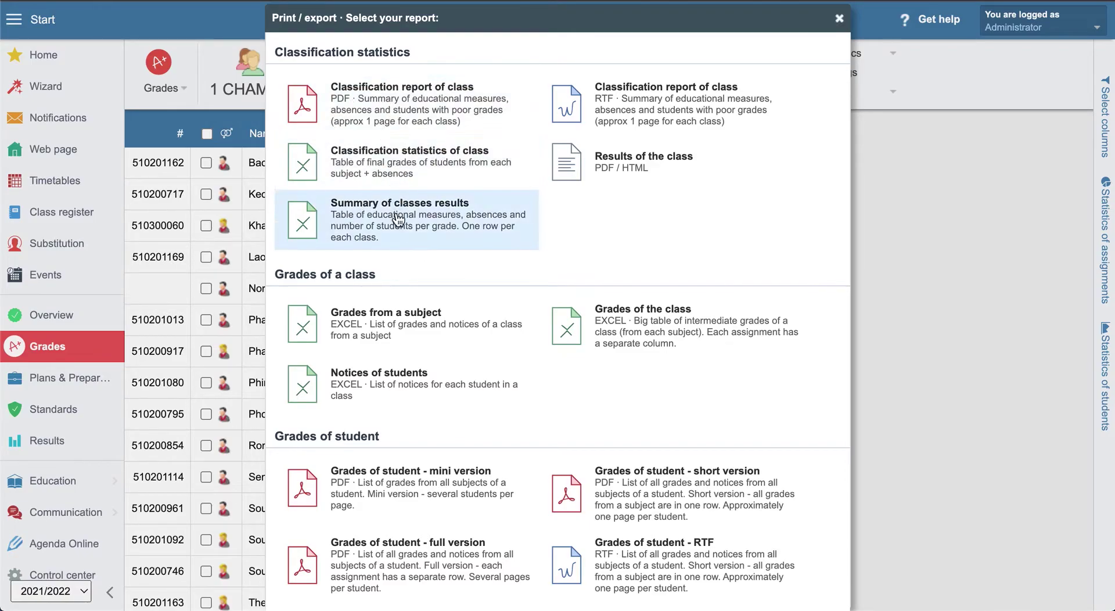
{"action": "scroll", "coordinate": [401, 229], "scroll_direction": "down", "scroll_amount": 1}
{"action": "scroll", "coordinate": [410, 174], "scroll_direction": "up", "scroll_amount": 1}
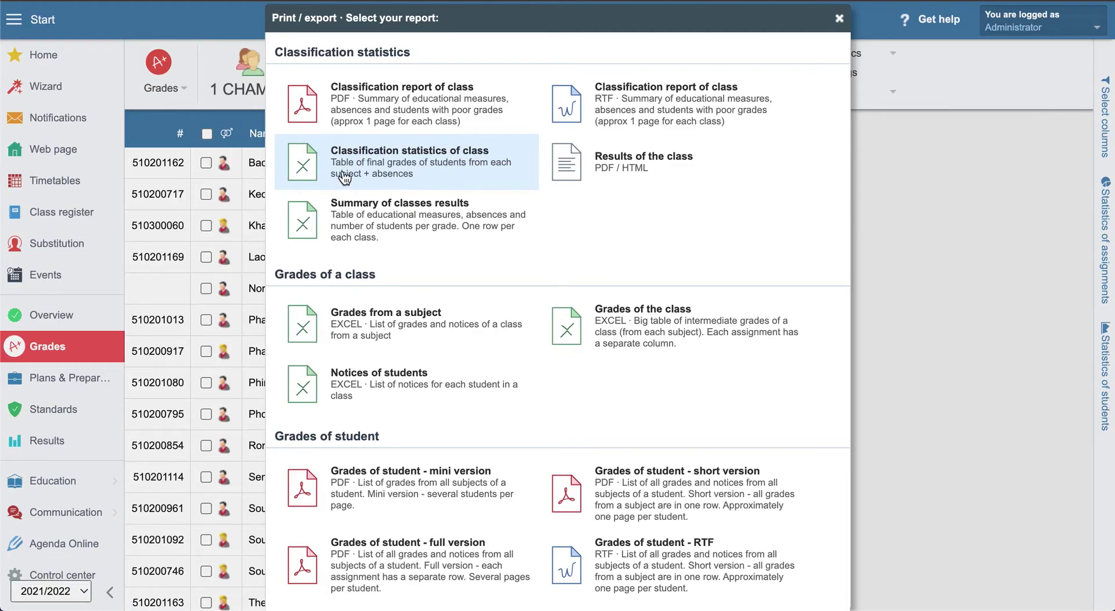
Generate Classification statistics of class for 3 LOTUS with averages, then open the xls in Excel.
{"action": "left_click", "coordinate": [414, 173]}
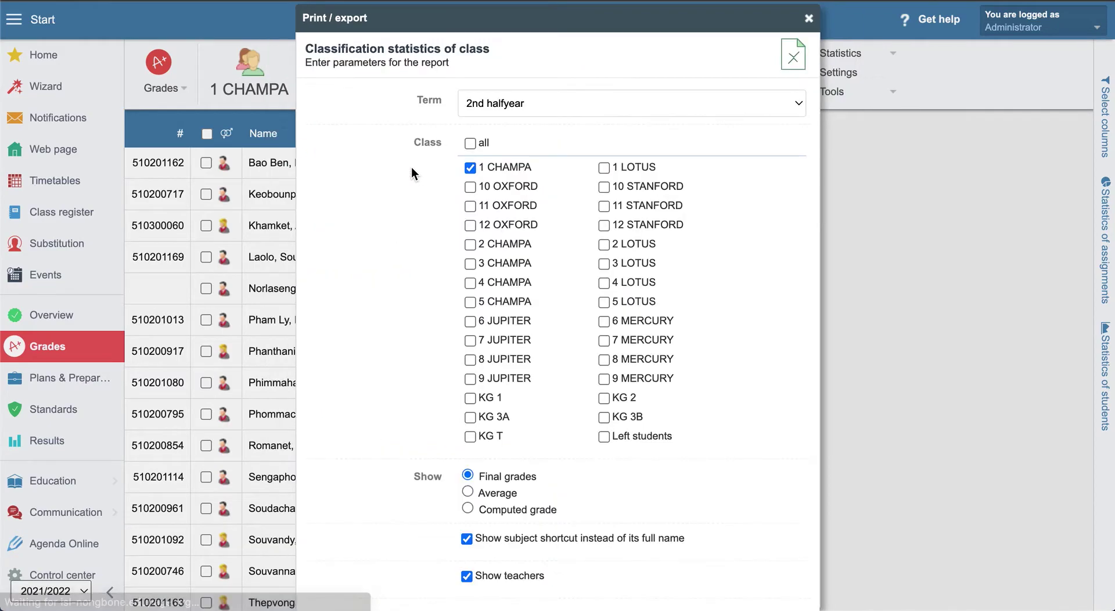
{"action": "left_click", "coordinate": [470, 170]}
{"action": "left_click", "coordinate": [604, 263]}
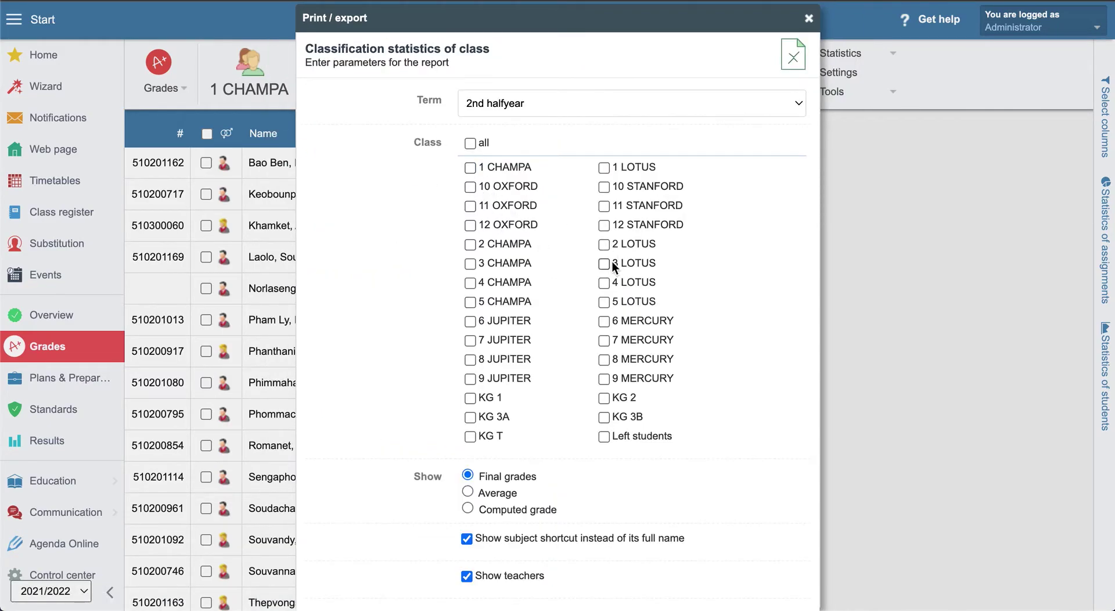
{"action": "scroll", "coordinate": [421, 323], "scroll_direction": "down", "scroll_amount": 1}
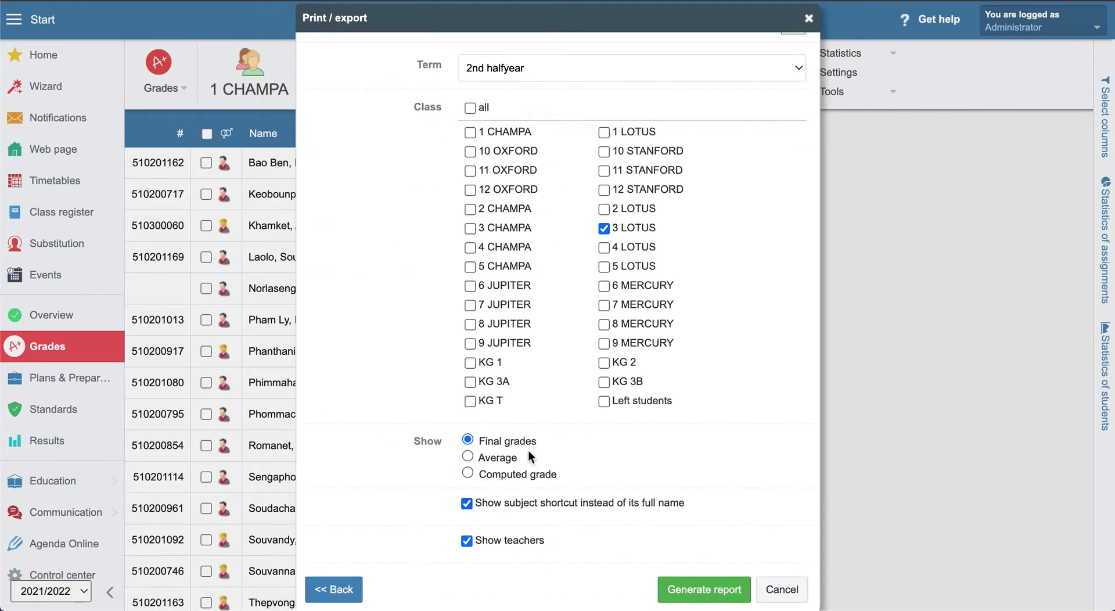
{"action": "left_click", "coordinate": [468, 457]}
{"action": "left_click", "coordinate": [722, 590]}
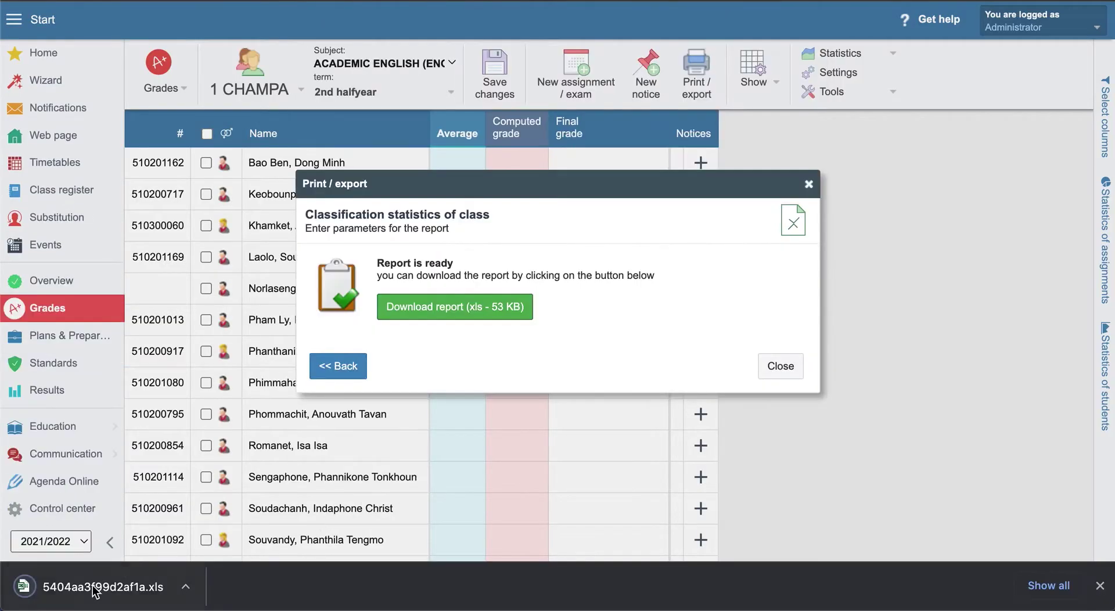
{"action": "left_click", "coordinate": [94, 592]}
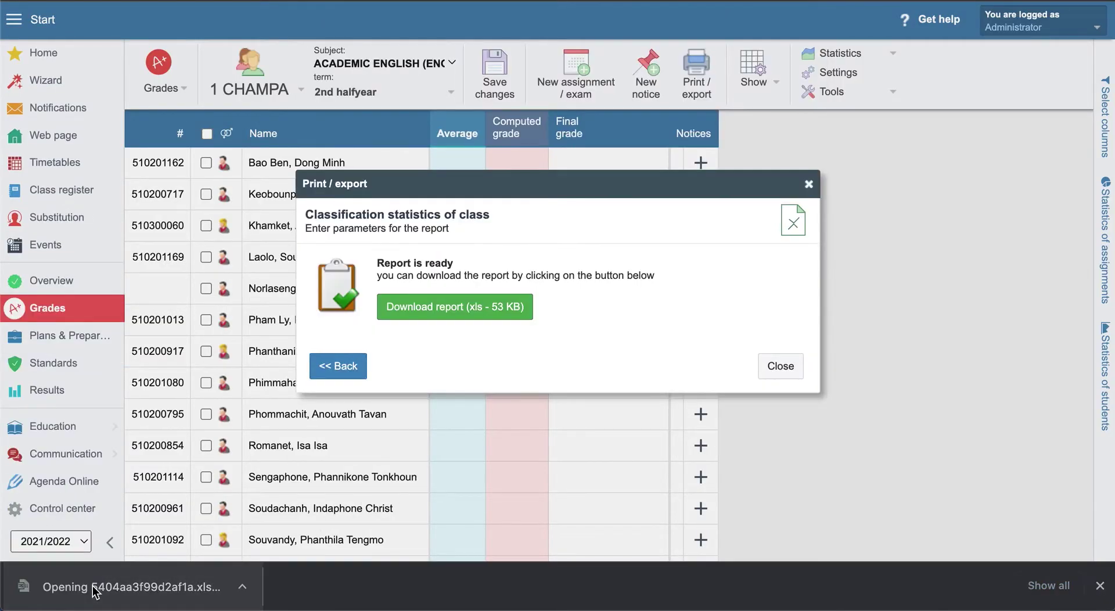
{"action": "left_click", "coordinate": [608, 187]}
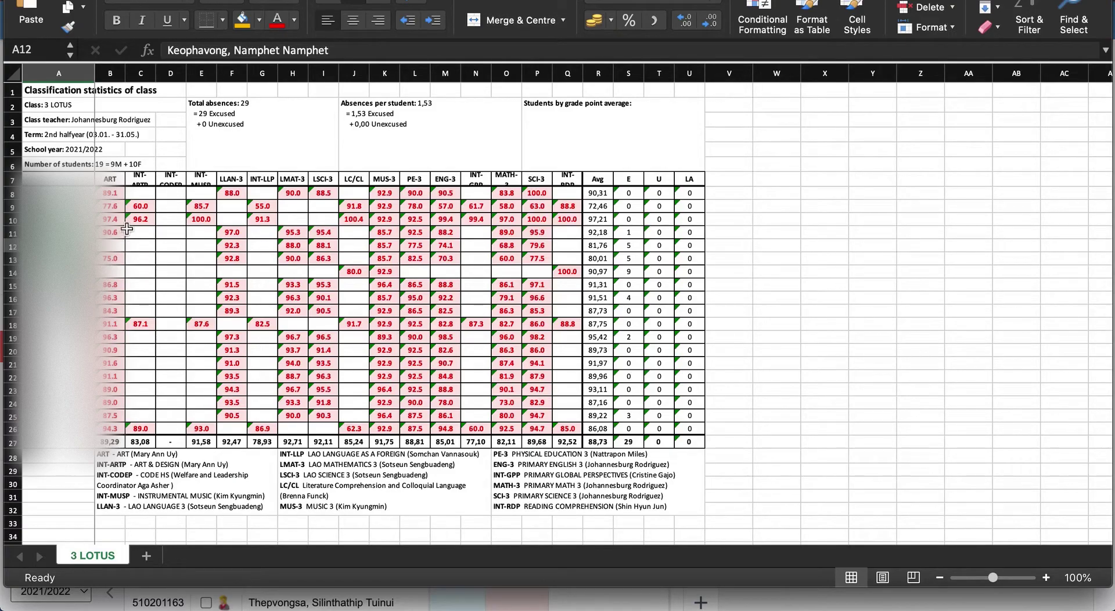
Heighten header row 7 so subject labels wrap, then check the first student's average in R8.
{"action": "left_click_drag", "start_coordinate": [12, 185], "coordinate": [10, 201]}
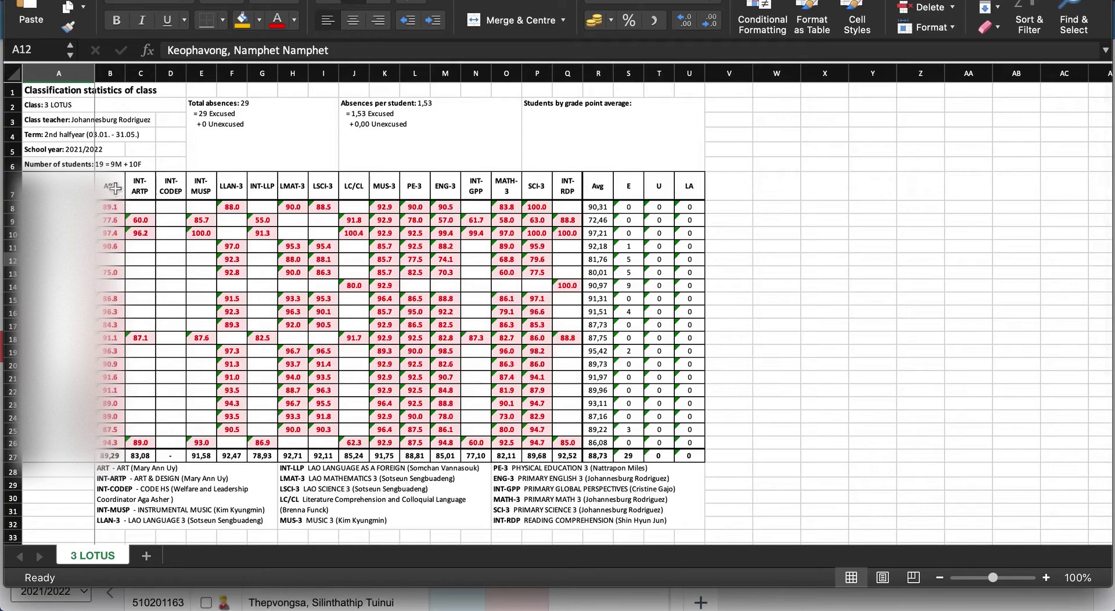
{"action": "left_click_drag", "start_coordinate": [112, 204], "coordinate": [566, 442]}
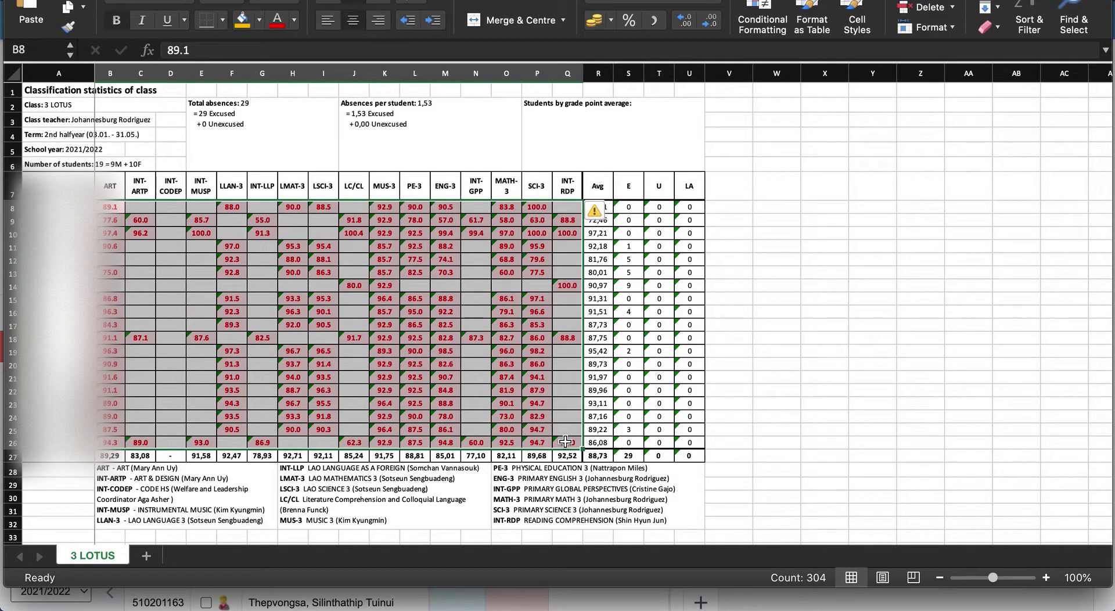
{"action": "left_click", "coordinate": [748, 324]}
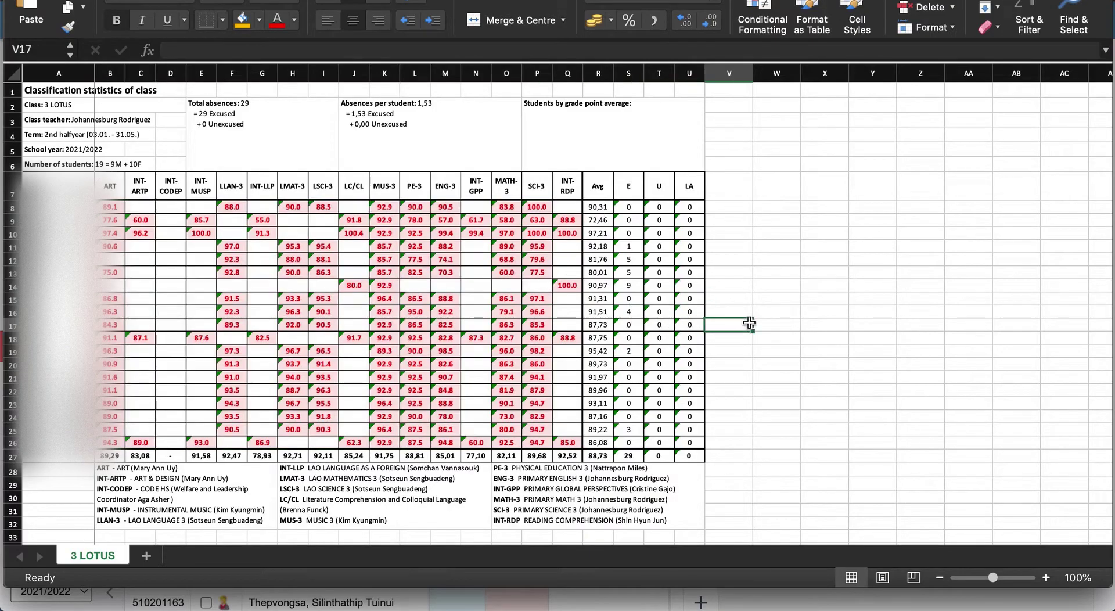
{"action": "left_click", "coordinate": [603, 207]}
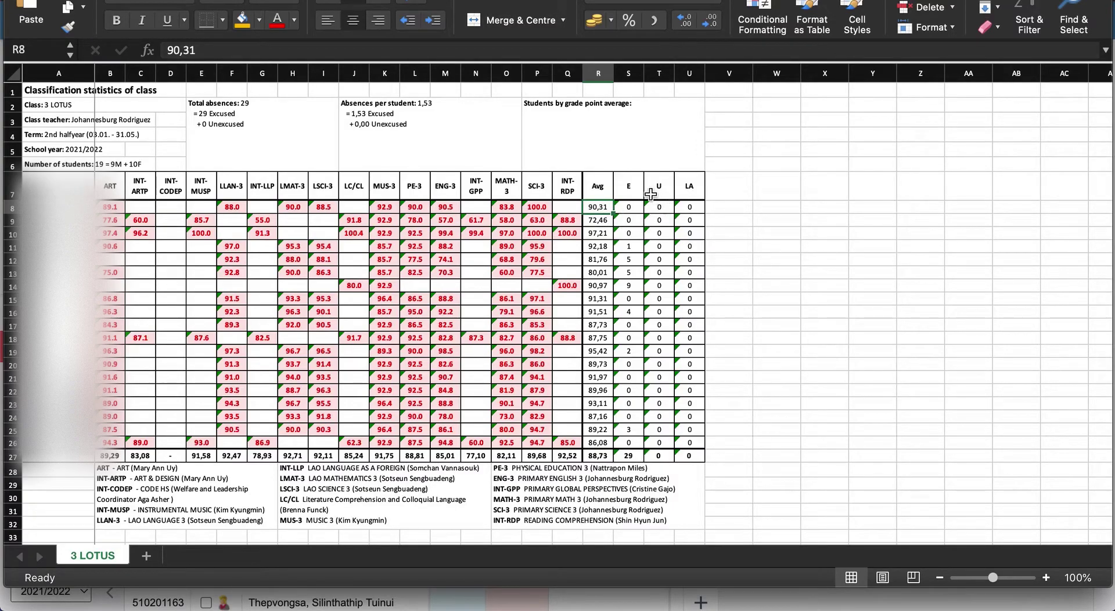
Check the E, U and LA column headers of the statistics table.
{"action": "left_click", "coordinate": [630, 186]}
{"action": "left_click", "coordinate": [656, 188]}
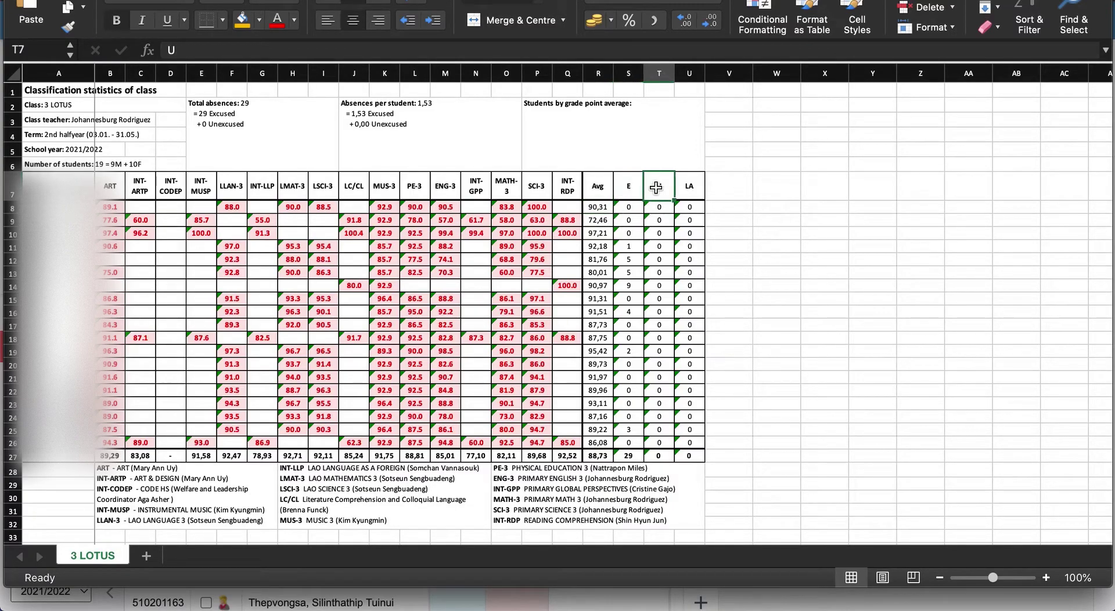
{"action": "left_click", "coordinate": [688, 188]}
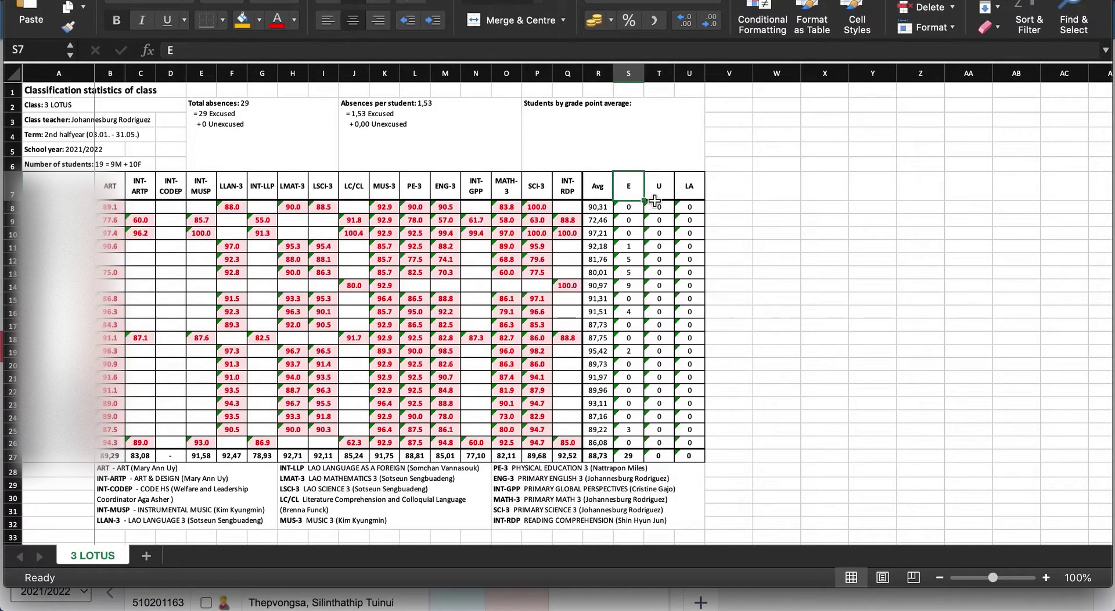
{"action": "left_click", "coordinate": [662, 194]}
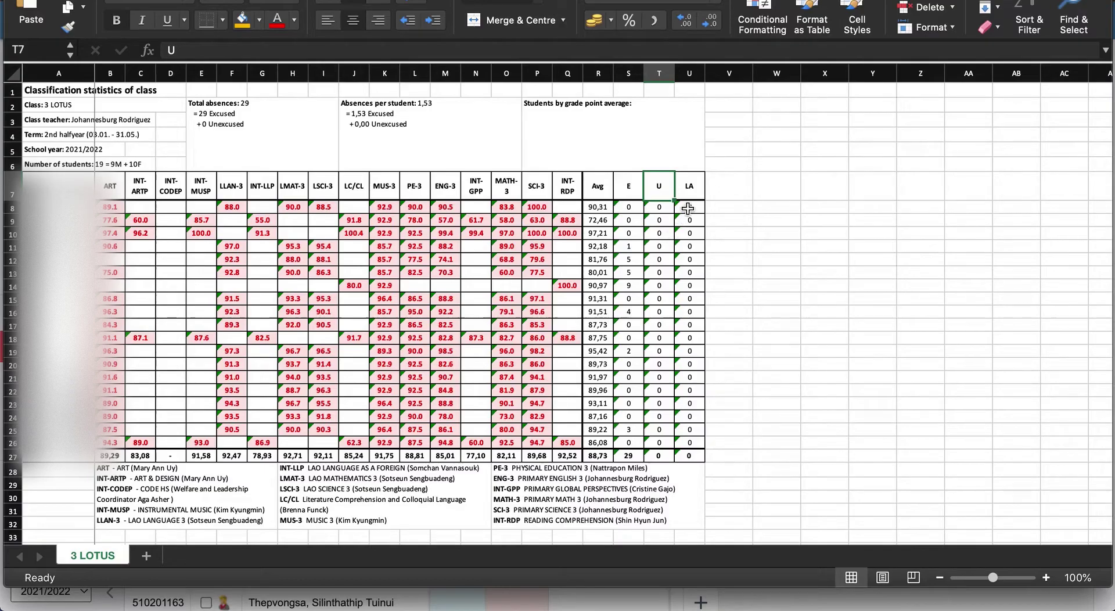
{"action": "key", "text": "Right"}
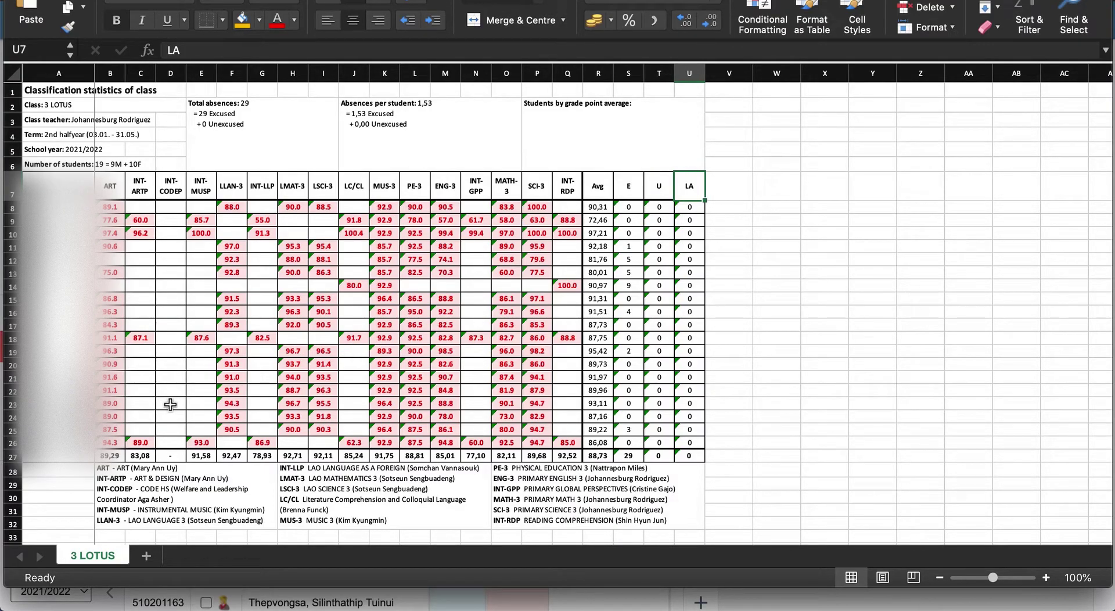
Read the ART, INT-LLP and PE-3 subject legend blocks.
{"action": "left_click", "coordinate": [113, 468]}
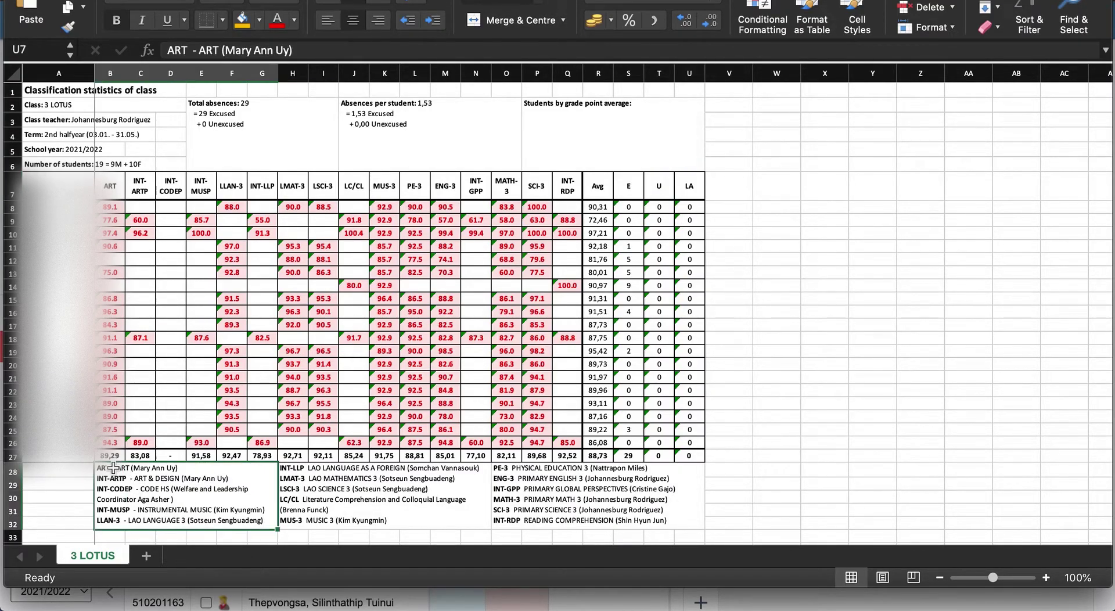
{"action": "left_click", "coordinate": [312, 503]}
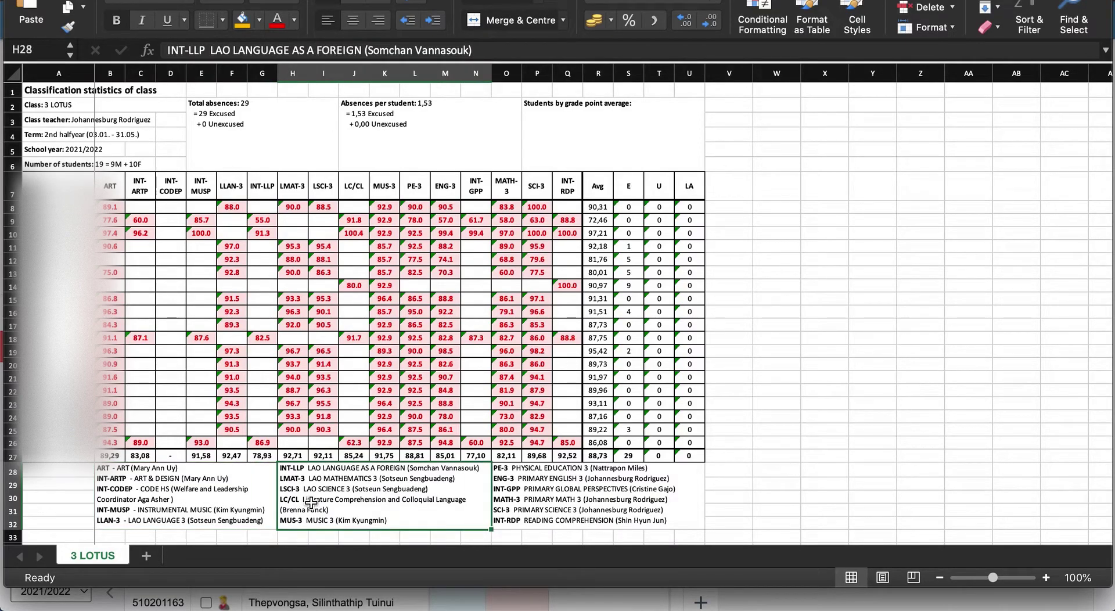
{"action": "left_click", "coordinate": [525, 500]}
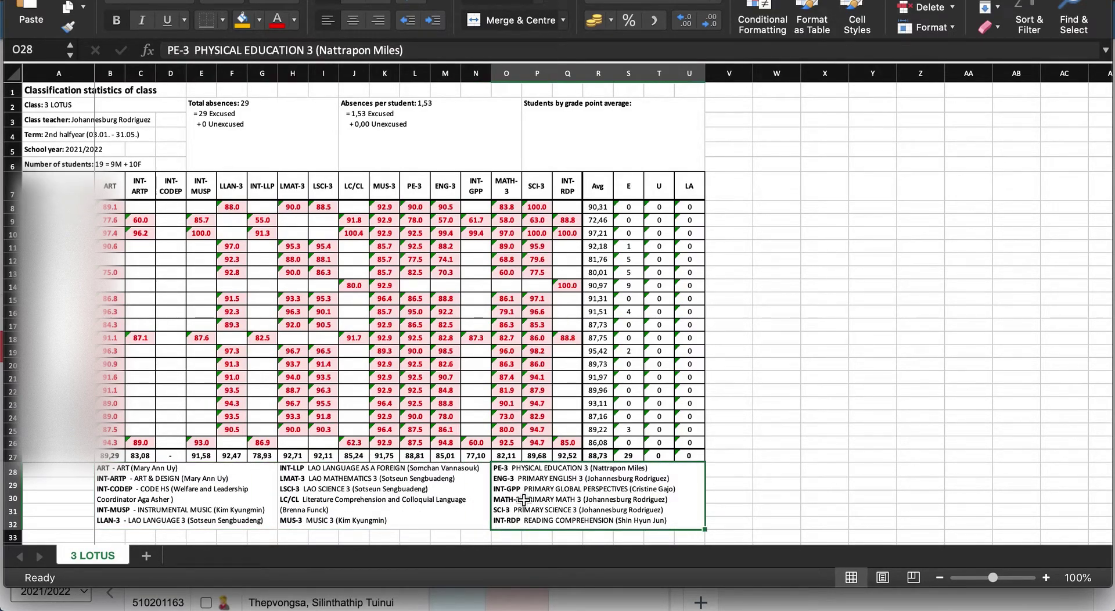
{"action": "left_click", "coordinate": [405, 492]}
{"action": "left_click", "coordinate": [243, 489]}
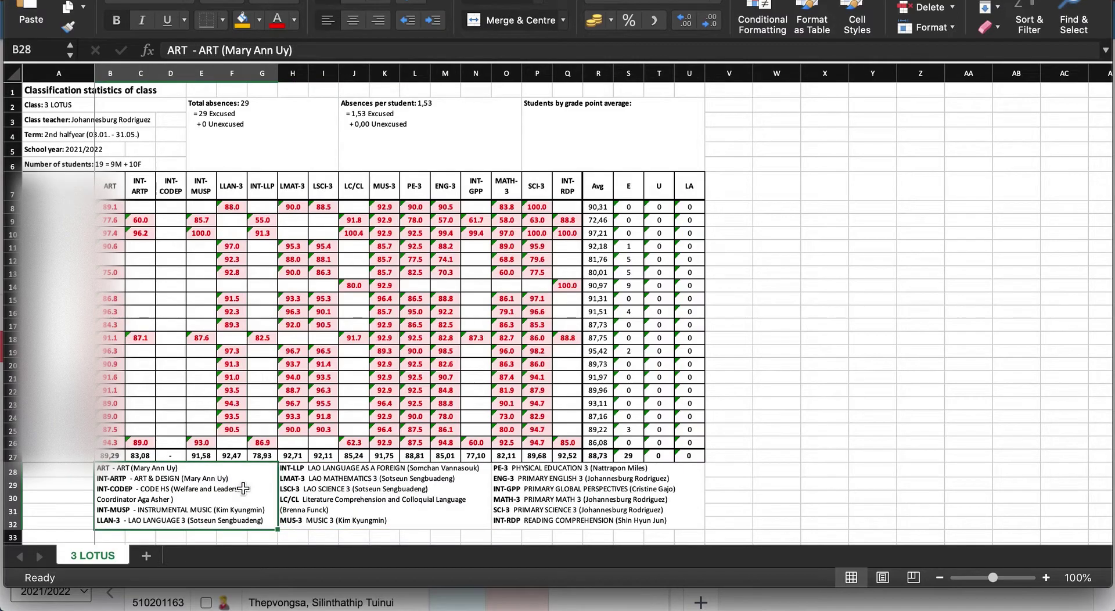
{"action": "left_click", "coordinate": [545, 494]}
{"action": "left_click", "coordinate": [458, 495]}
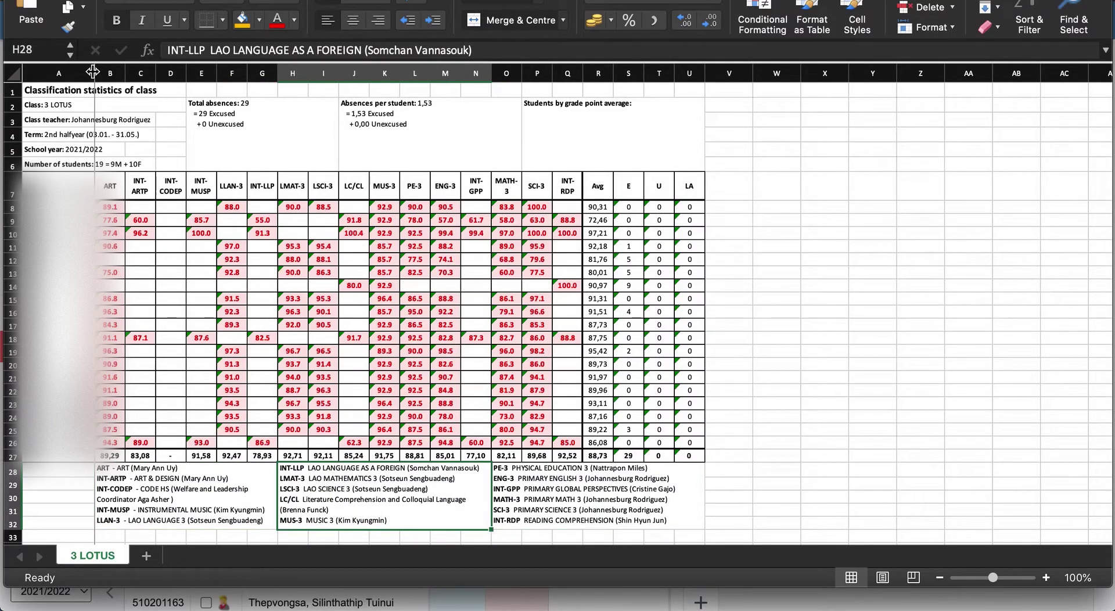
Check the term dates in row 4 and the student count in A6.
{"action": "left_click", "coordinate": [152, 136]}
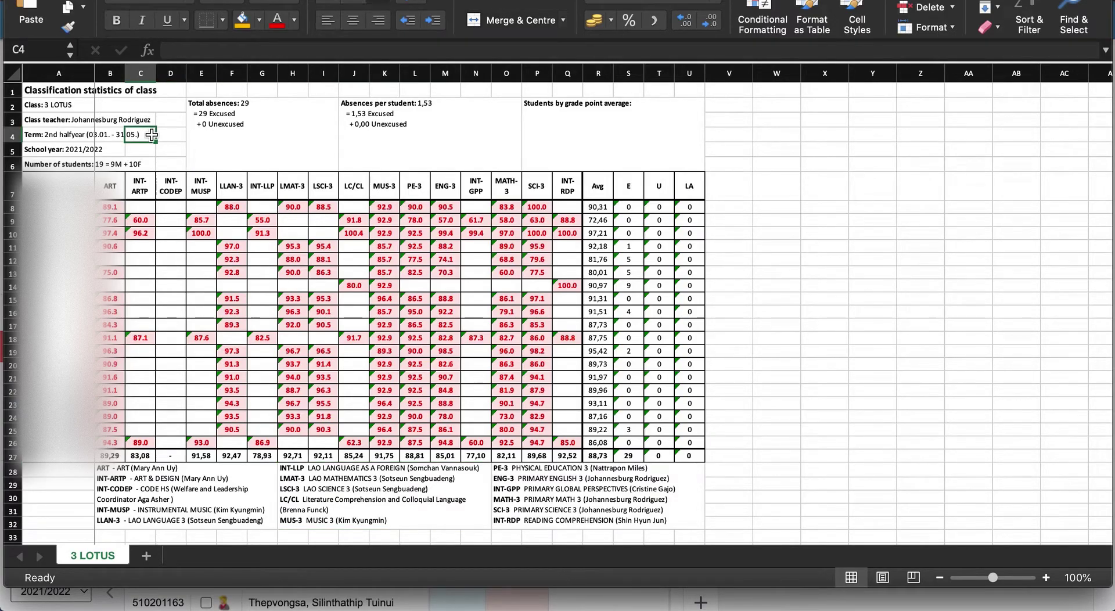
{"action": "left_click", "coordinate": [52, 165]}
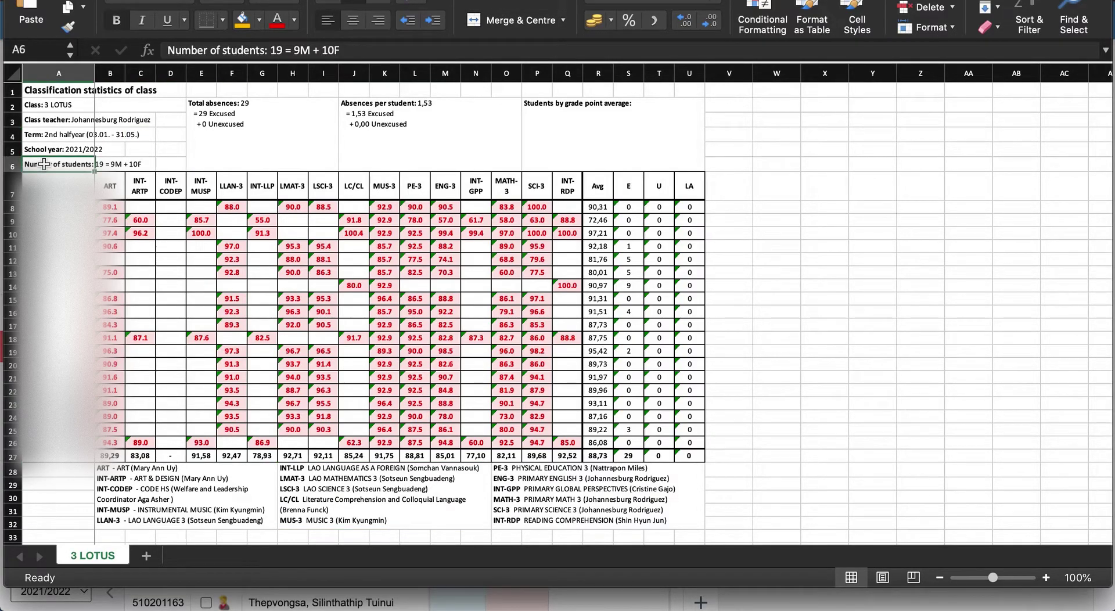
{"action": "scroll", "coordinate": [44, 177], "scroll_direction": "up", "scroll_amount": 6}
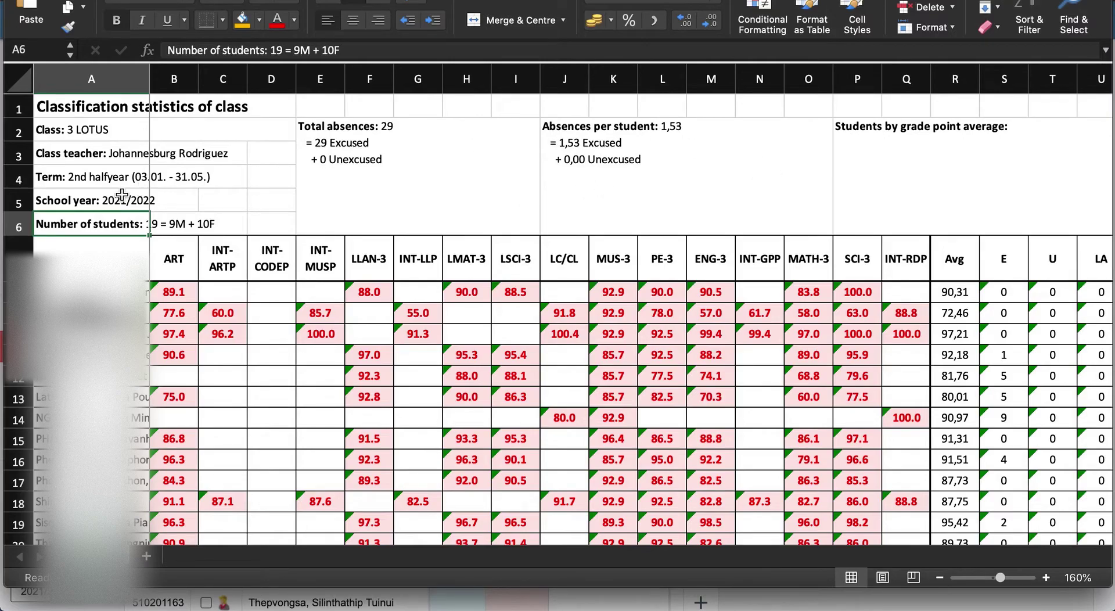
Survey the whole 3 LOTUS statistics sheet, then close the workbook with Cmd+W.
{"action": "scroll", "coordinate": [470, 180], "scroll_direction": "right", "scroll_amount": 2}
{"action": "scroll", "coordinate": [470, 180], "scroll_direction": "left", "scroll_amount": 2}
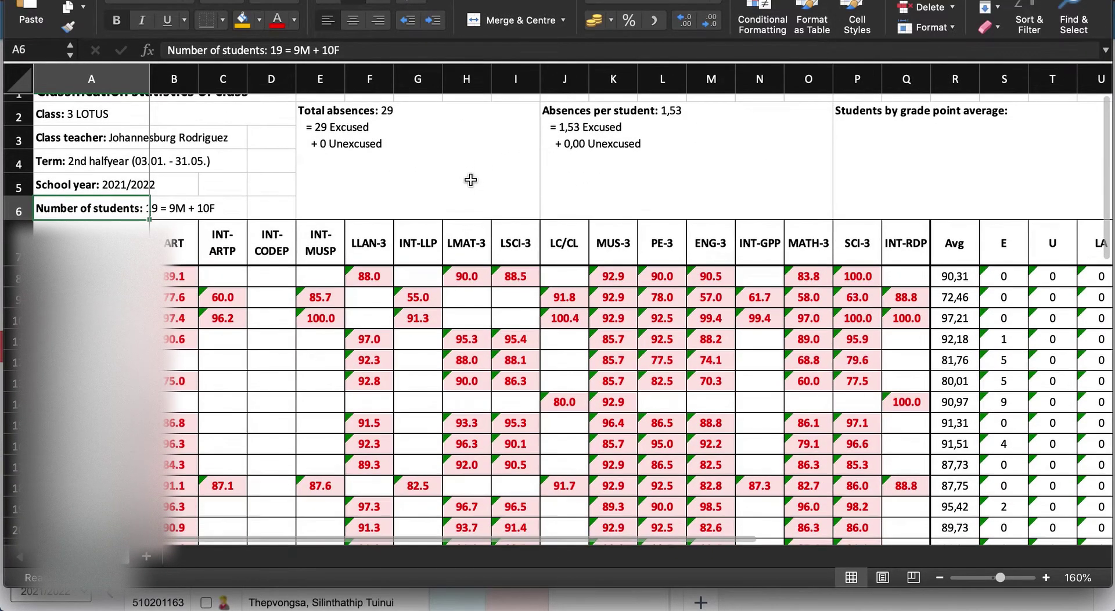
{"action": "scroll", "coordinate": [470, 185], "scroll_direction": "down", "scroll_amount": 5}
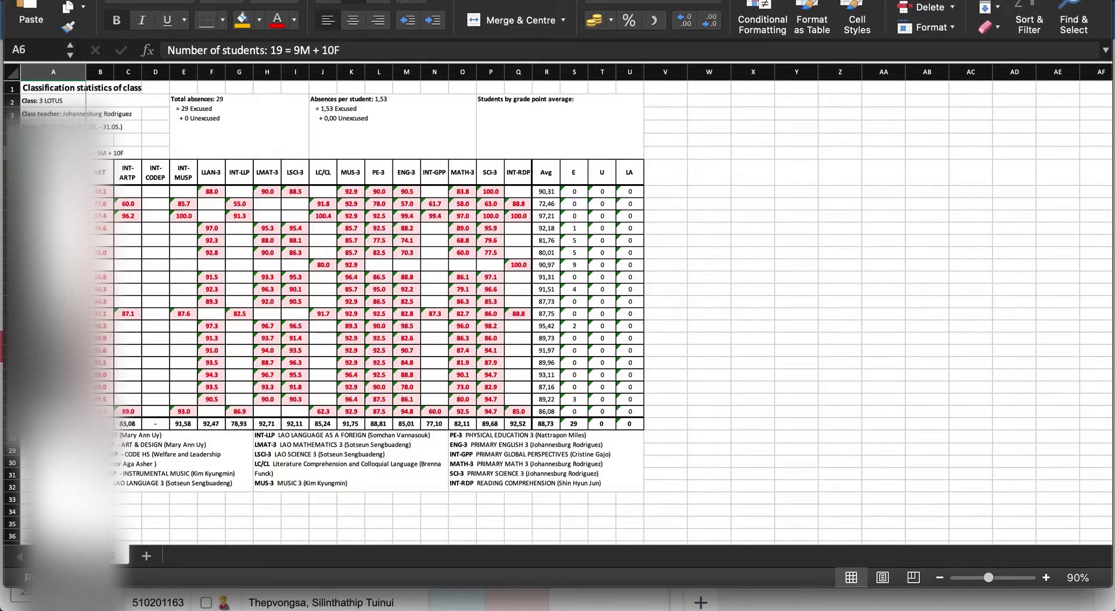
{"action": "scroll", "coordinate": [557, 302], "scroll_direction": "up", "scroll_amount": 3}
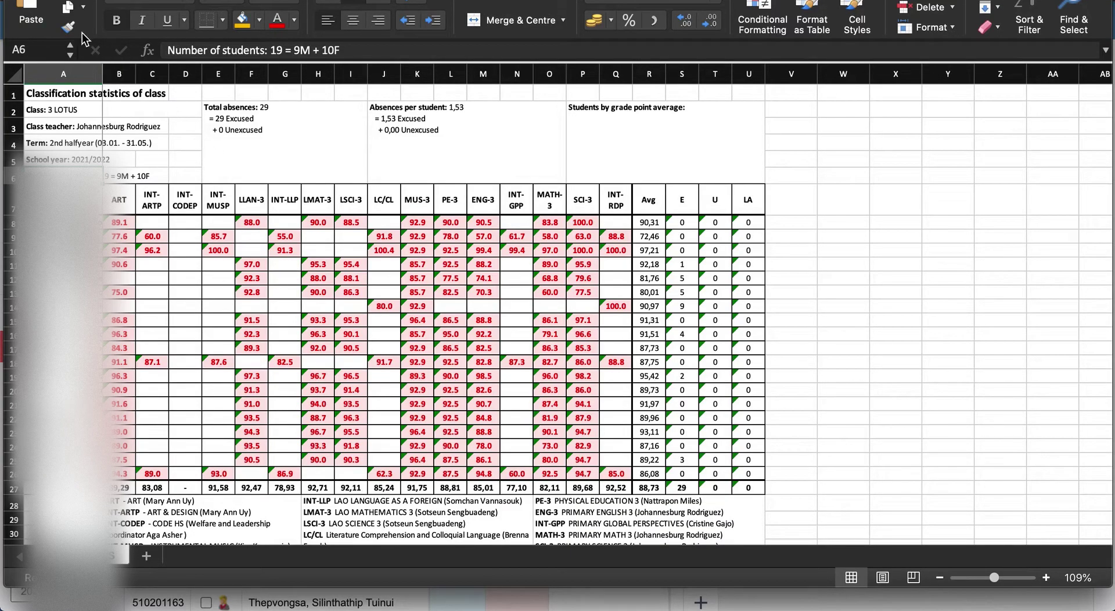
{"action": "key", "text": "super+w"}
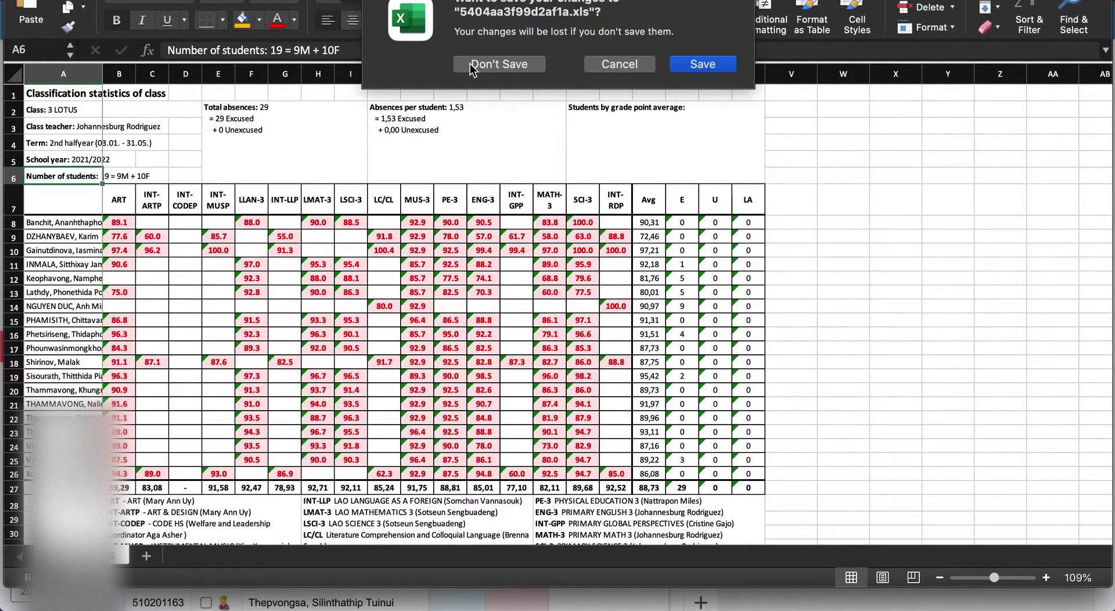
Discard the statistics workbook and choose the Grades of the class report in Print / export.
{"action": "left_click", "coordinate": [429, 65]}
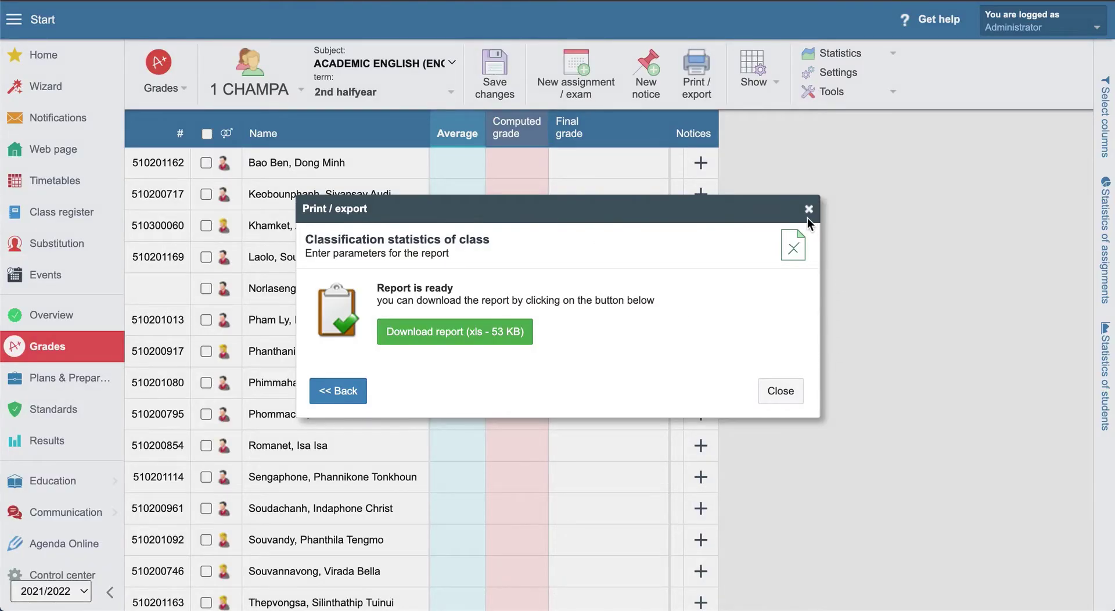
{"action": "left_click", "coordinate": [809, 209]}
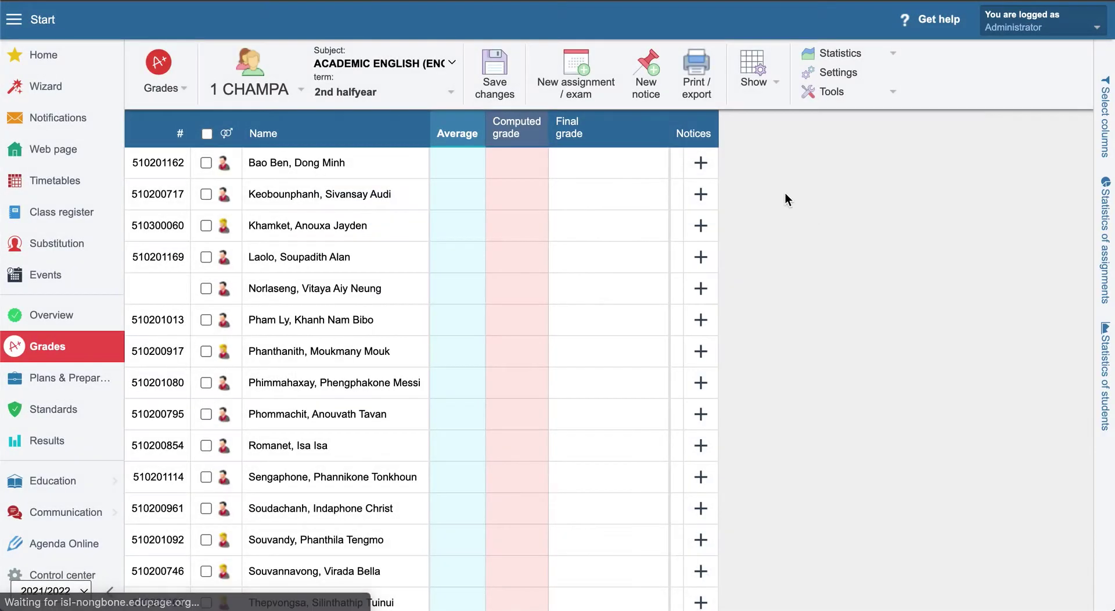
{"action": "left_click", "coordinate": [696, 84]}
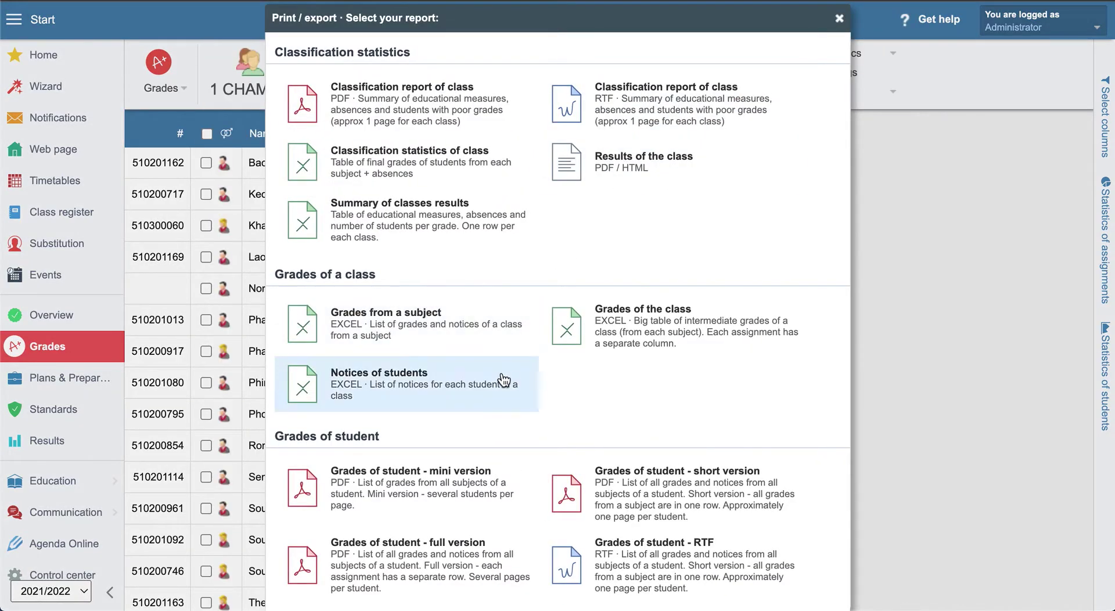
{"action": "scroll", "coordinate": [495, 380], "scroll_direction": "down", "scroll_amount": 3}
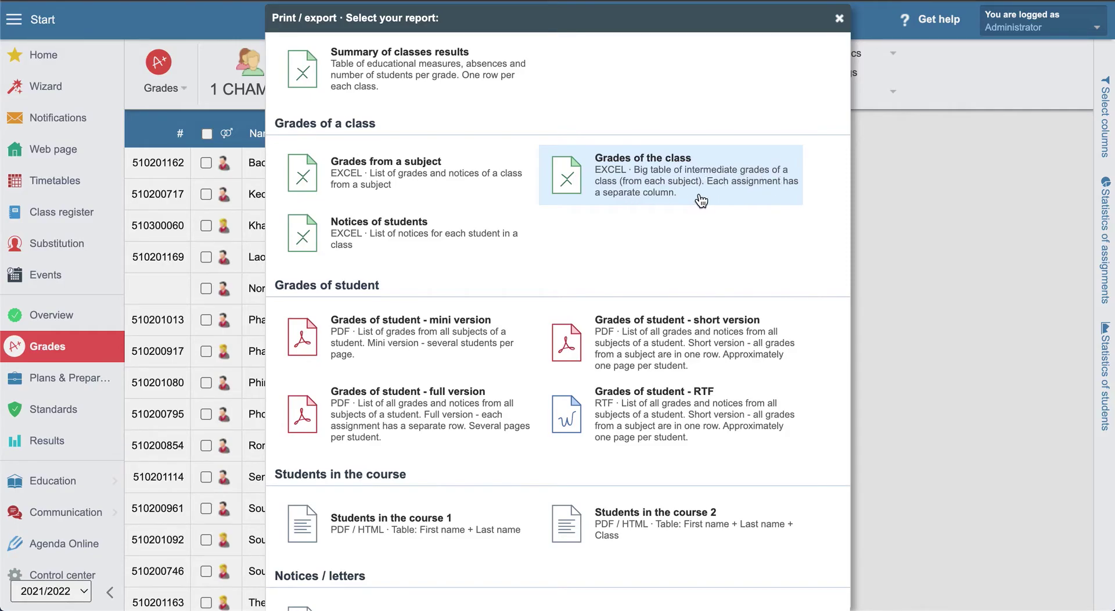
{"action": "left_click", "coordinate": [635, 196]}
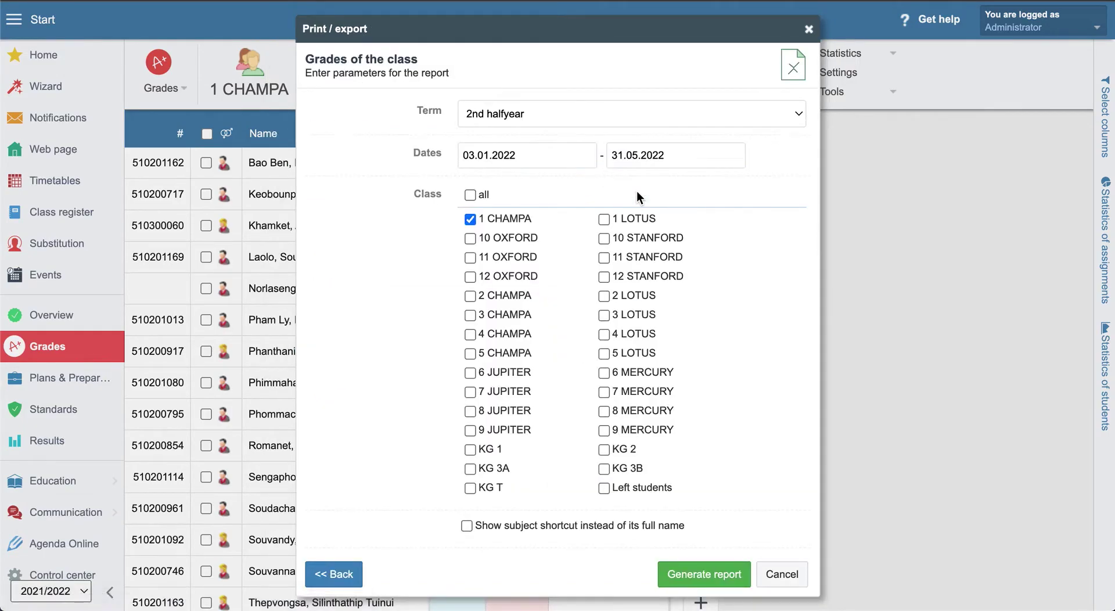
Generate Grades of the class for 3 LOTUS instead of 1 CHAMPA, save and open the xls.
{"action": "left_click", "coordinate": [471, 219]}
{"action": "left_click", "coordinate": [604, 316]}
{"action": "left_click", "coordinate": [704, 575]}
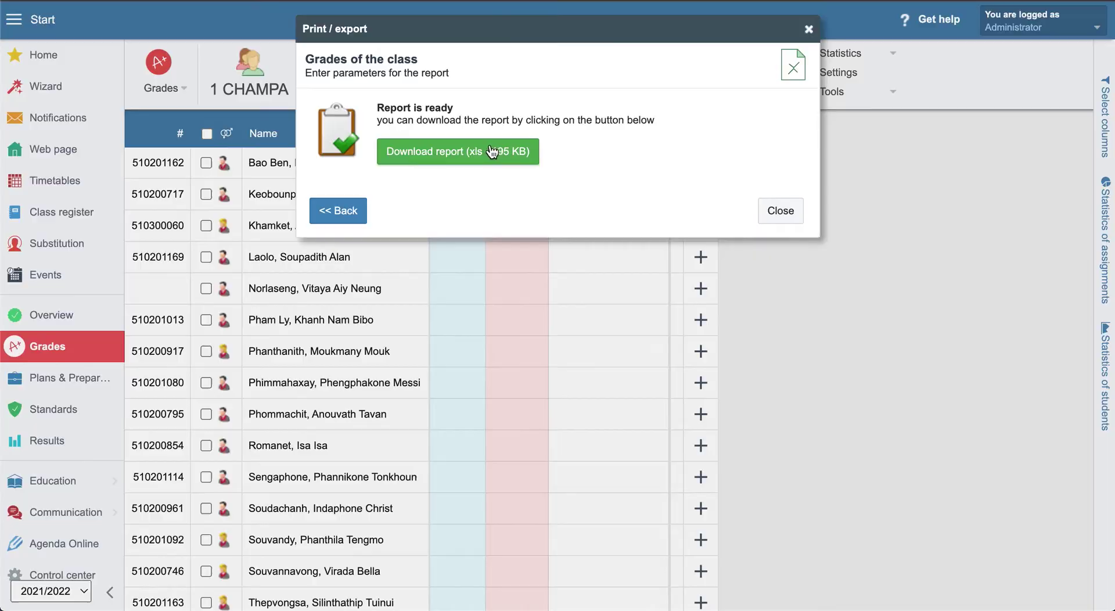
{"action": "left_click", "coordinate": [491, 148]}
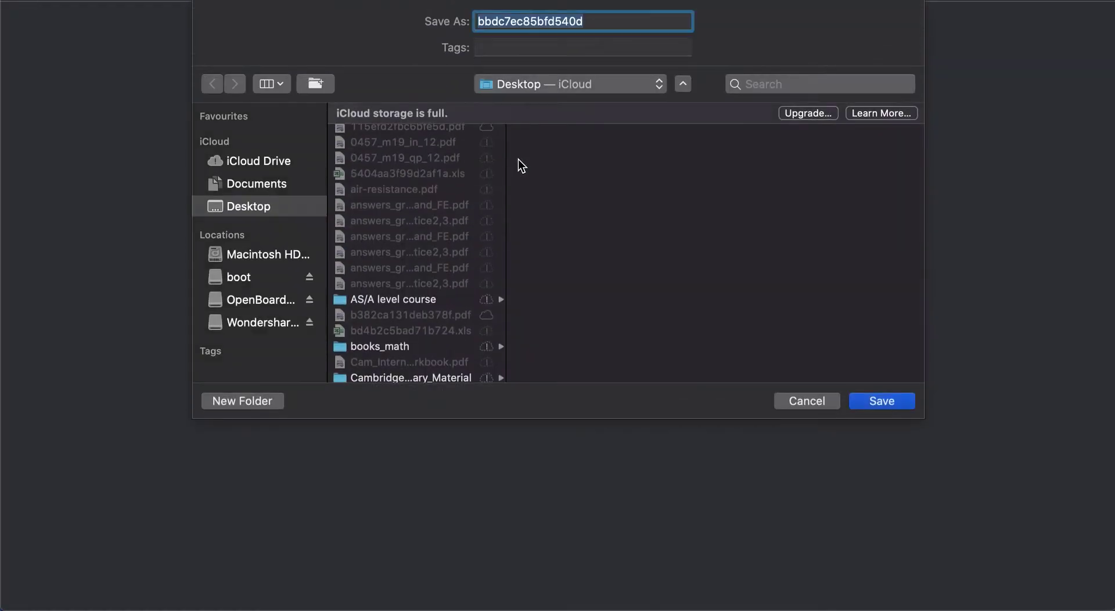
{"action": "left_click", "coordinate": [886, 399]}
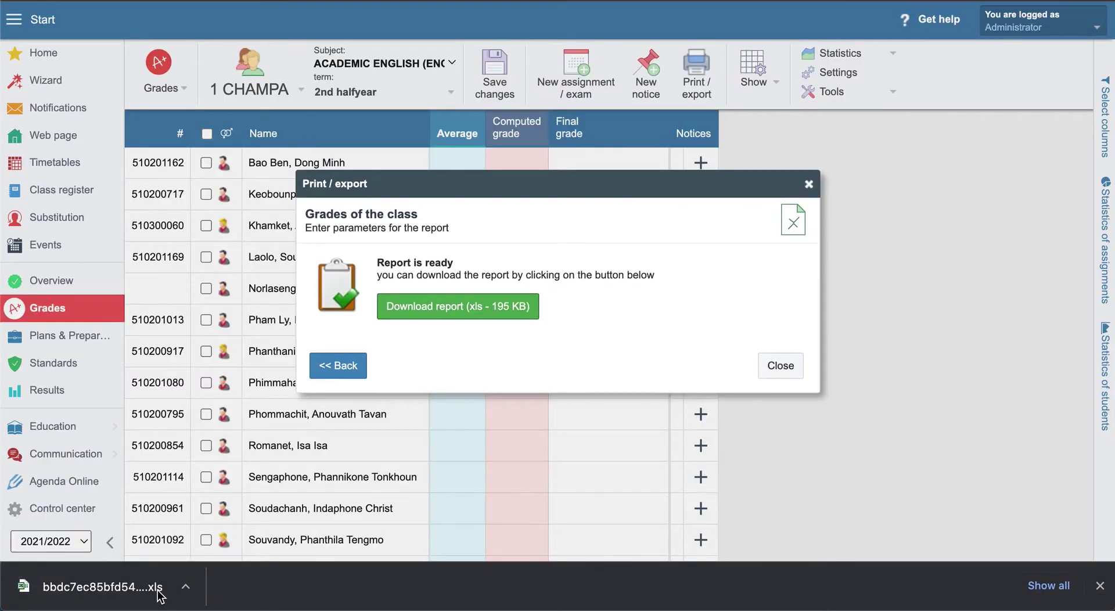
{"action": "left_click", "coordinate": [122, 592]}
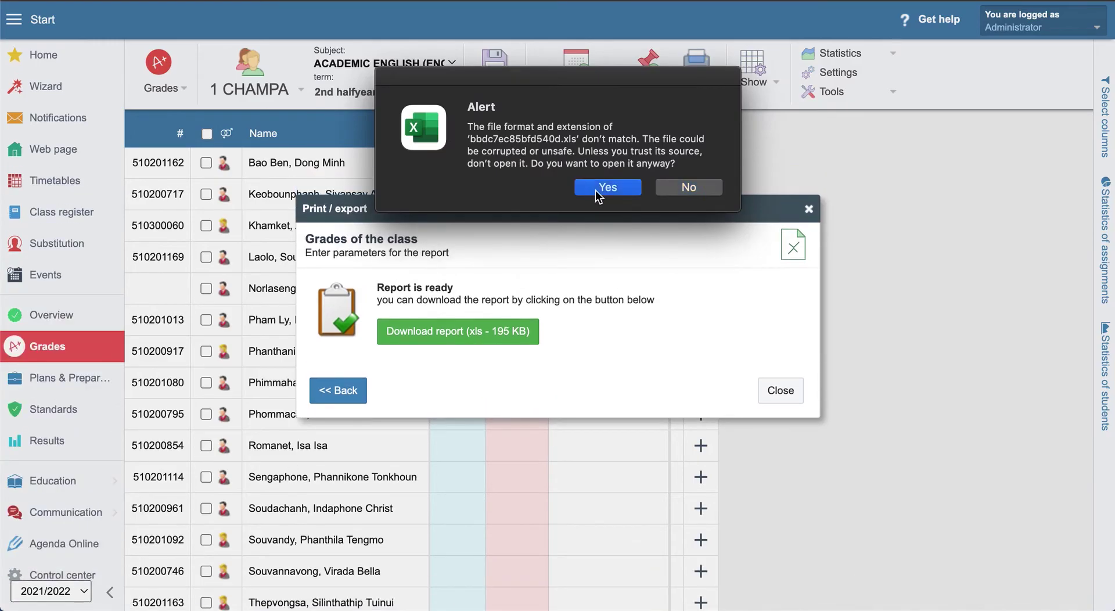
{"action": "left_click", "coordinate": [601, 184]}
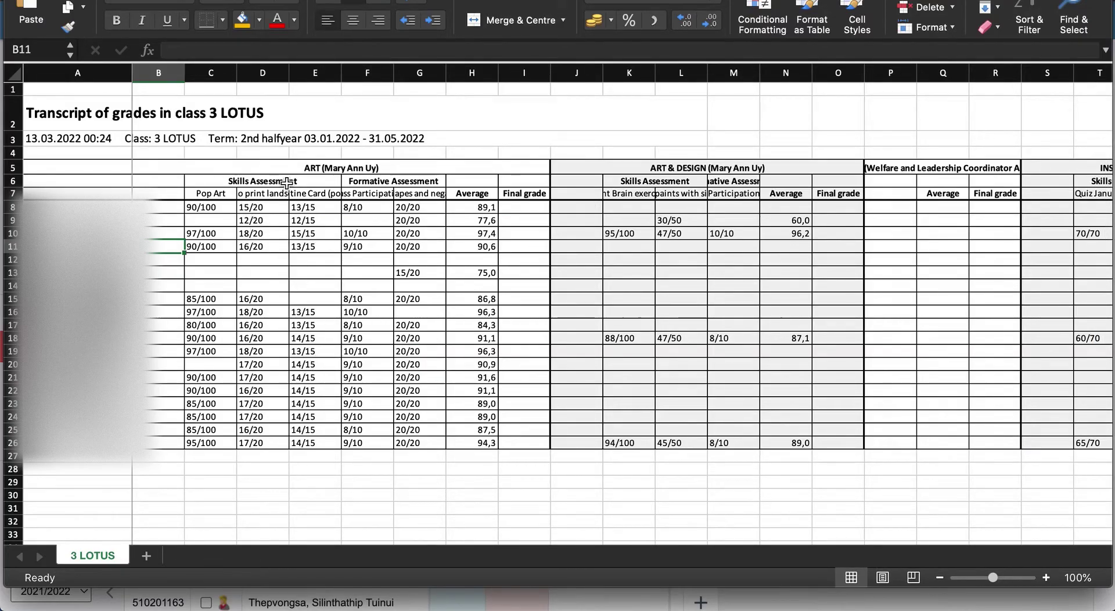
Widen column D to show 'Mono print landscape', then select Art & Design scores K10:N10.
{"action": "left_click", "coordinate": [272, 193]}
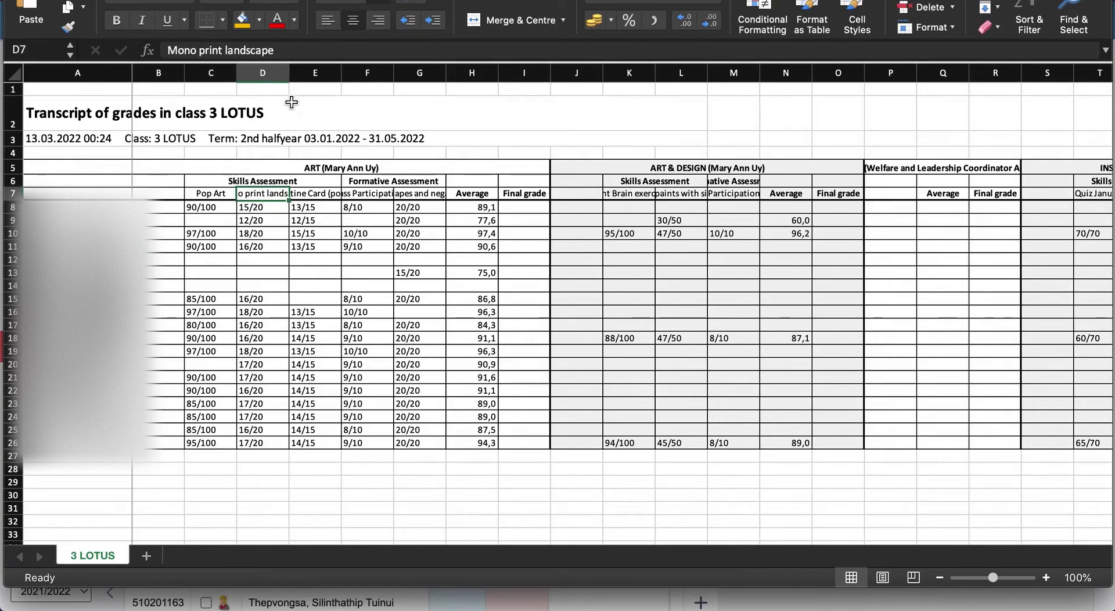
{"action": "left_click_drag", "start_coordinate": [289, 73], "coordinate": [330, 72]}
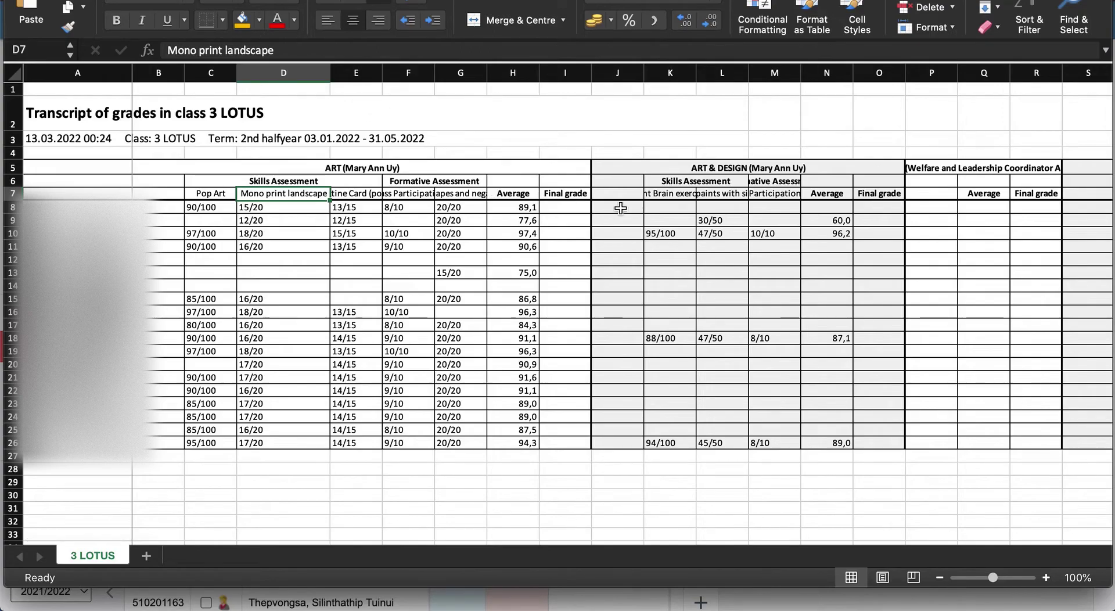
{"action": "scroll", "coordinate": [697, 247], "scroll_direction": "right", "scroll_amount": 5}
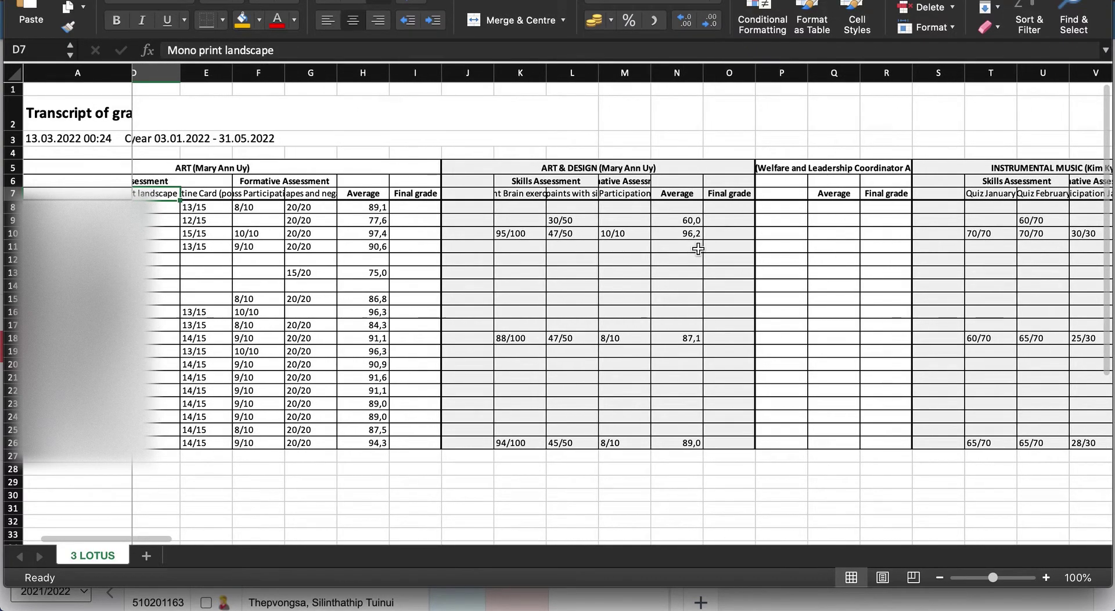
{"action": "scroll", "coordinate": [698, 249], "scroll_direction": "right", "scroll_amount": 1}
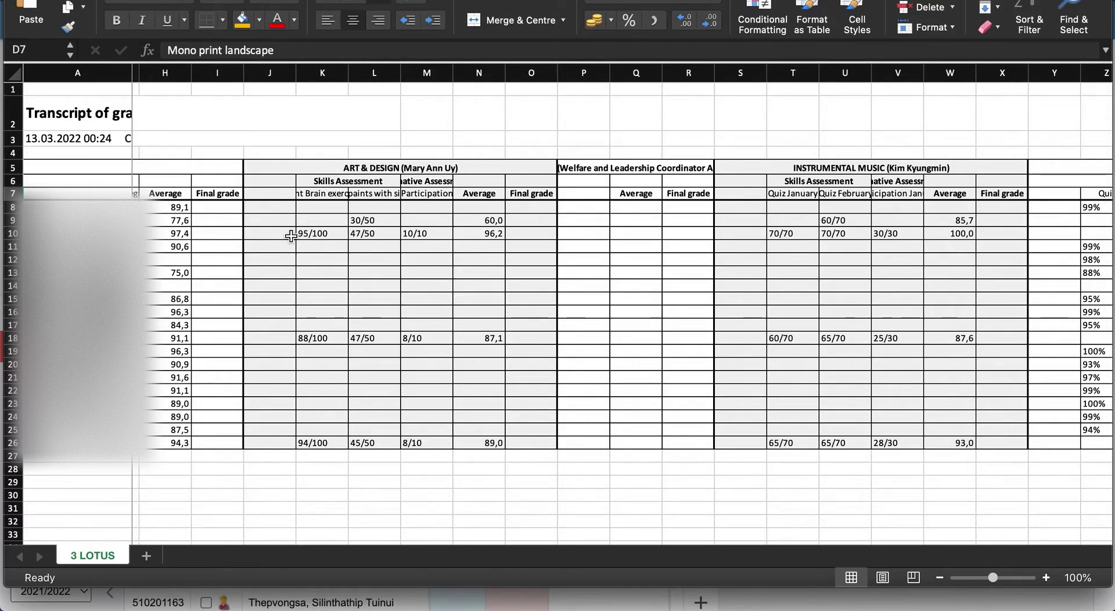
{"action": "left_click", "coordinate": [478, 231]}
{"action": "left_click_drag", "start_coordinate": [479, 232], "coordinate": [313, 233]}
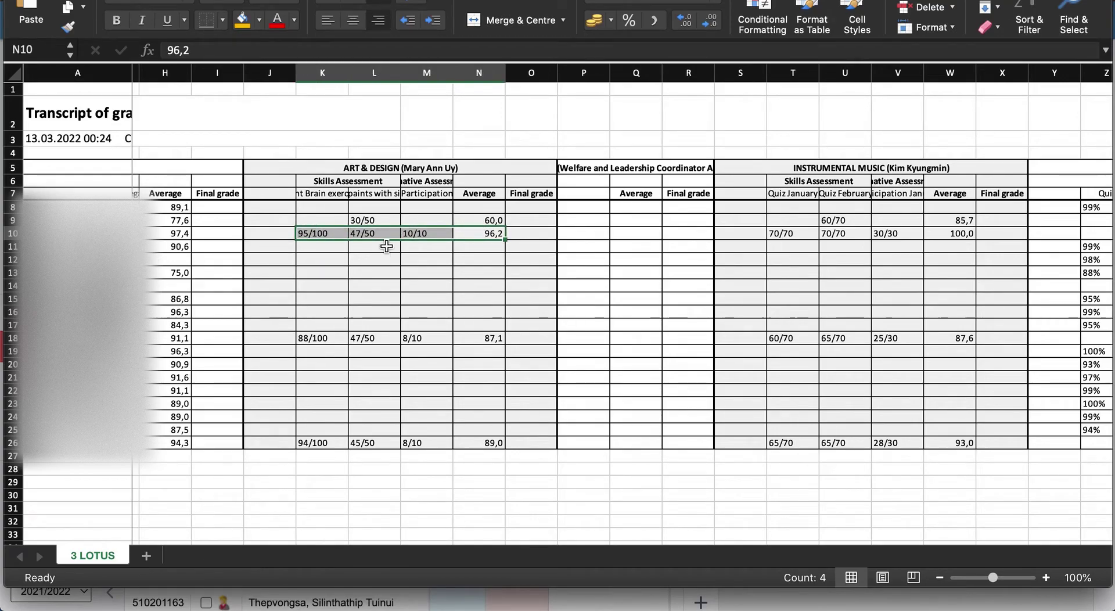
Scroll across every subject block of the transcript up to Reading Comprehension.
{"action": "scroll", "coordinate": [608, 247], "scroll_direction": "right", "scroll_amount": 10}
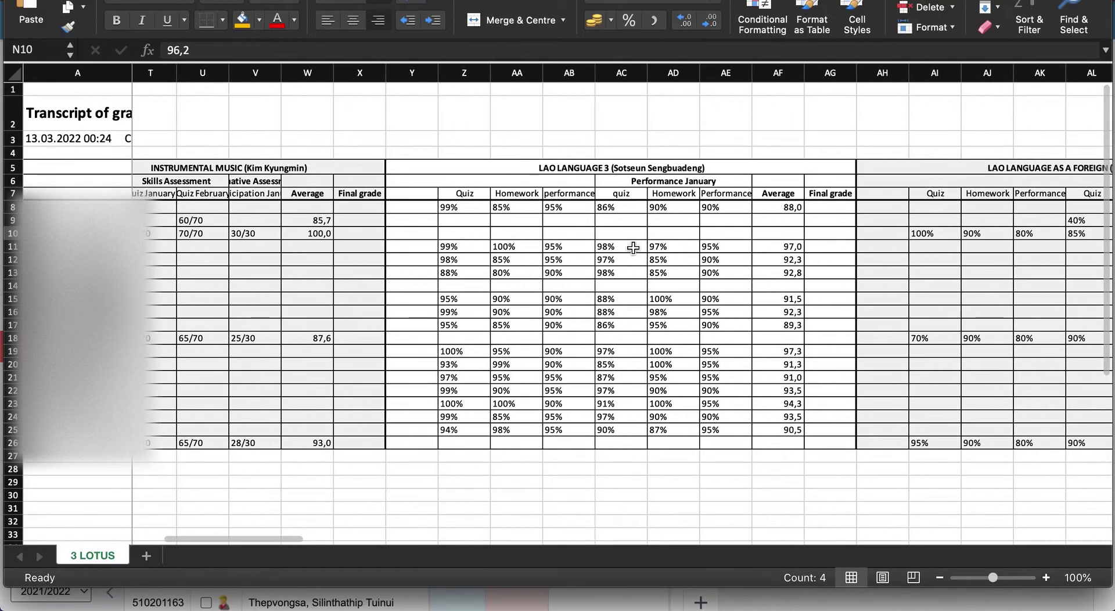
{"action": "scroll", "coordinate": [633, 248], "scroll_direction": "right", "scroll_amount": 20}
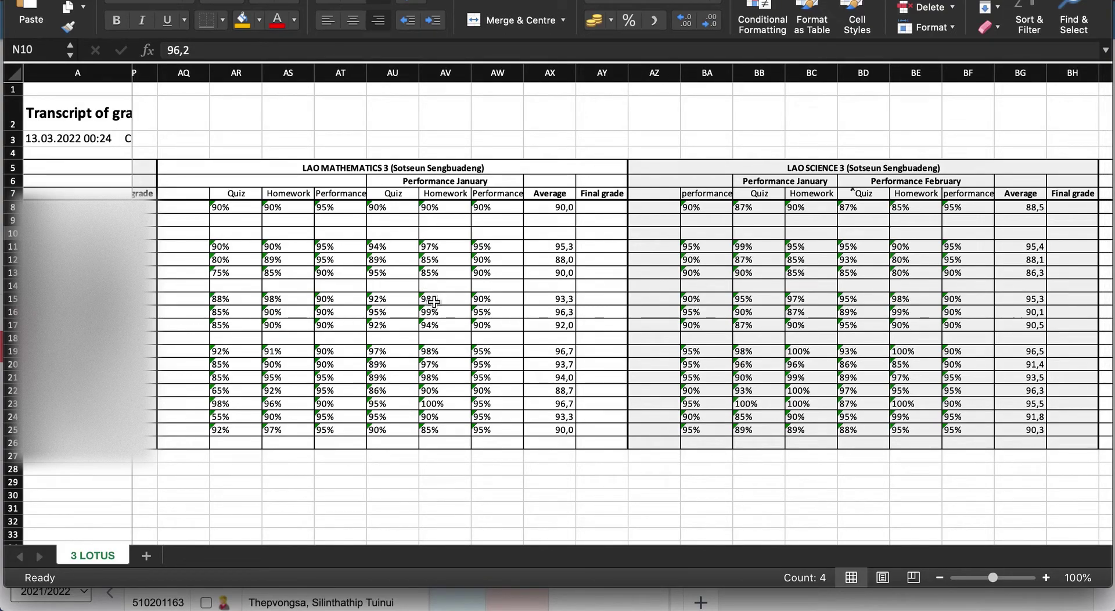
{"action": "scroll", "coordinate": [791, 328], "scroll_direction": "right", "scroll_amount": 20}
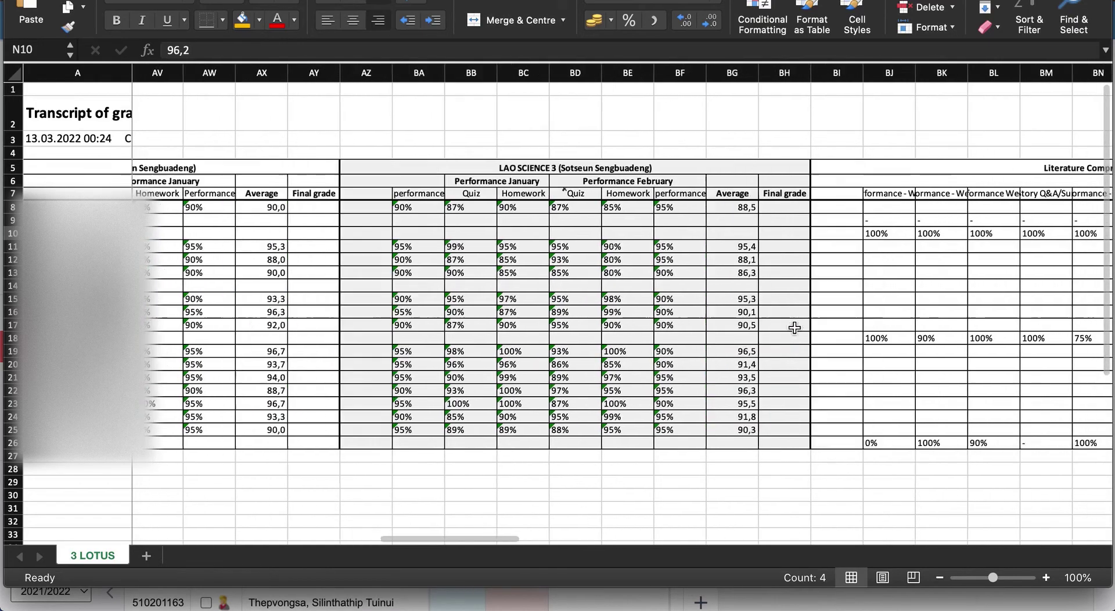
{"action": "scroll", "coordinate": [794, 327], "scroll_direction": "right", "scroll_amount": 10}
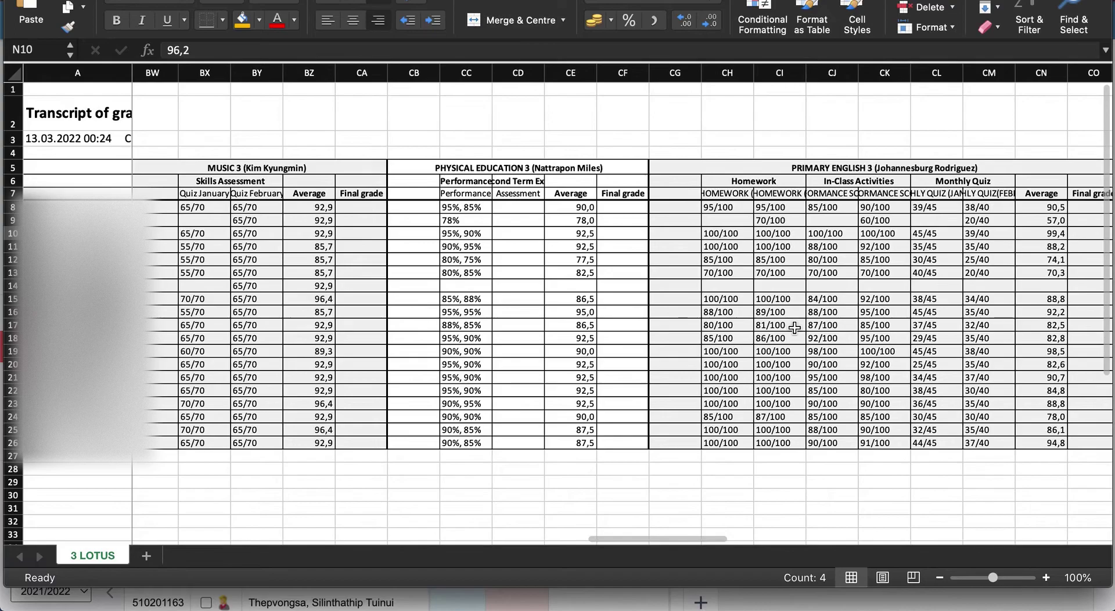
{"action": "scroll", "coordinate": [448, 451], "scroll_direction": "right", "scroll_amount": 4}
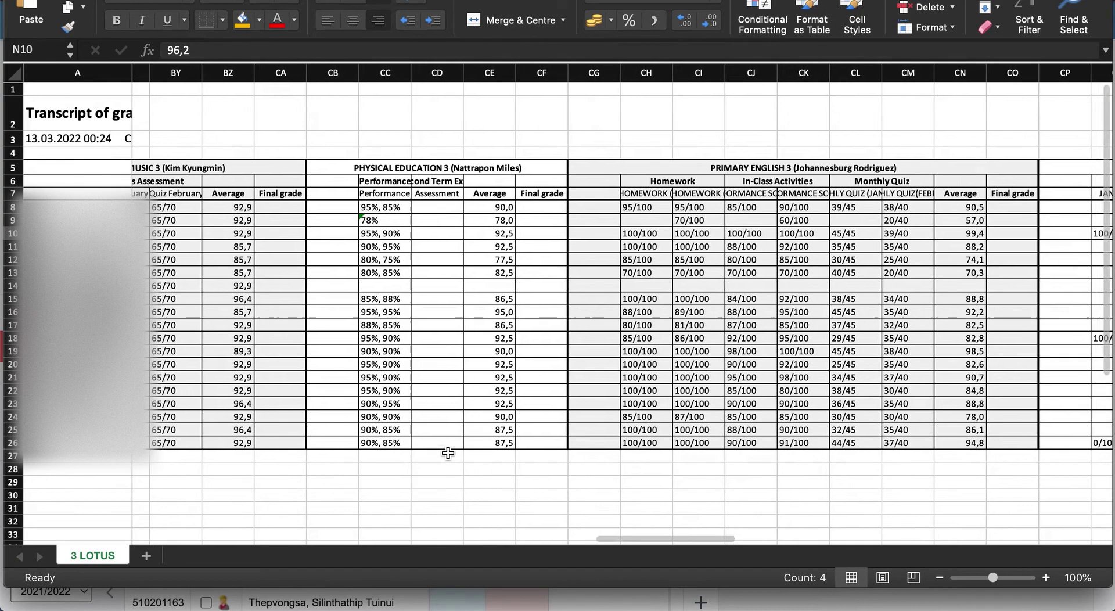
{"action": "left_click", "coordinate": [515, 455]}
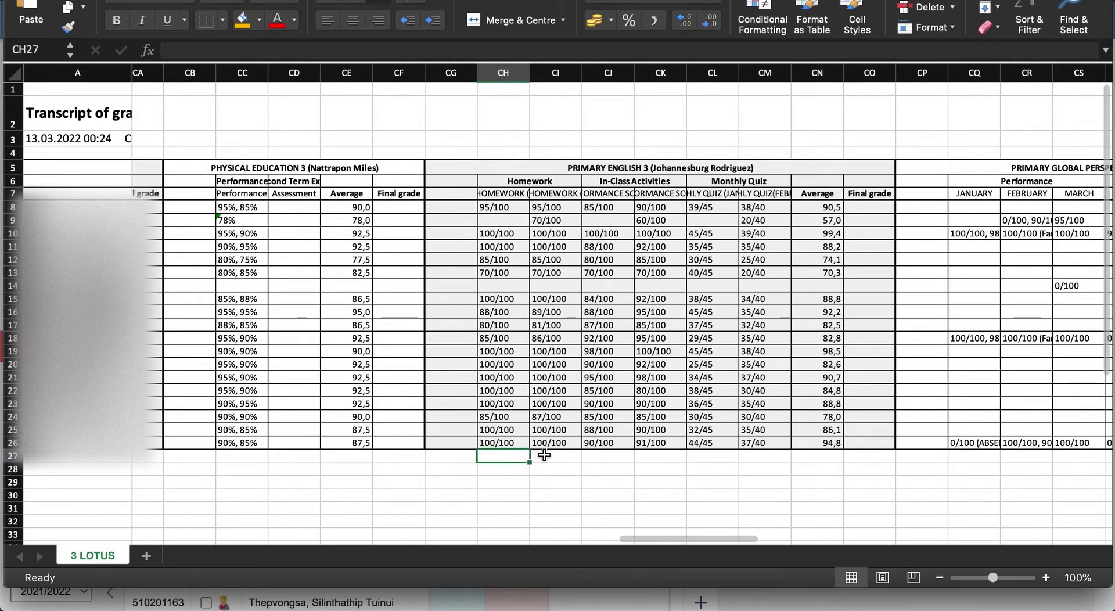
{"action": "scroll", "coordinate": [586, 368], "scroll_direction": "right", "scroll_amount": 5}
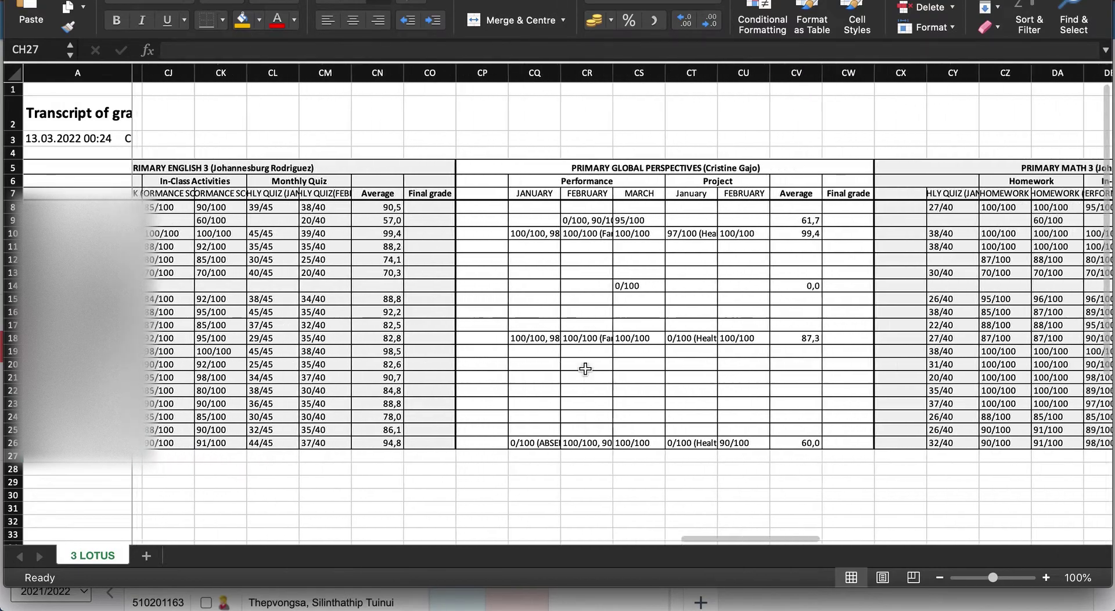
{"action": "scroll", "coordinate": [585, 369], "scroll_direction": "right", "scroll_amount": 5}
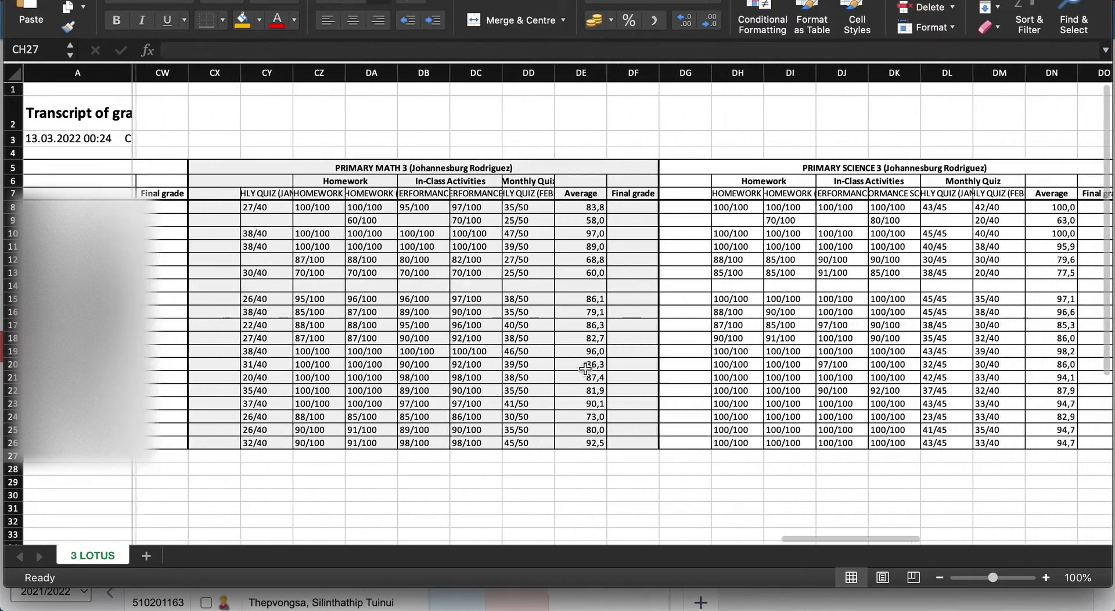
{"action": "scroll", "coordinate": [585, 368], "scroll_direction": "right", "scroll_amount": 10}
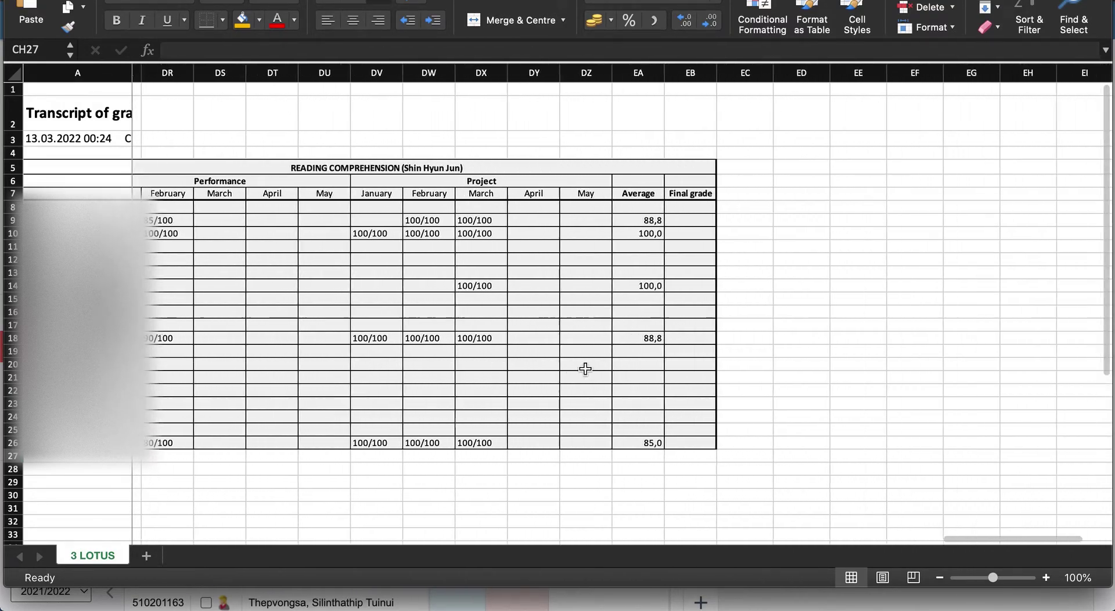